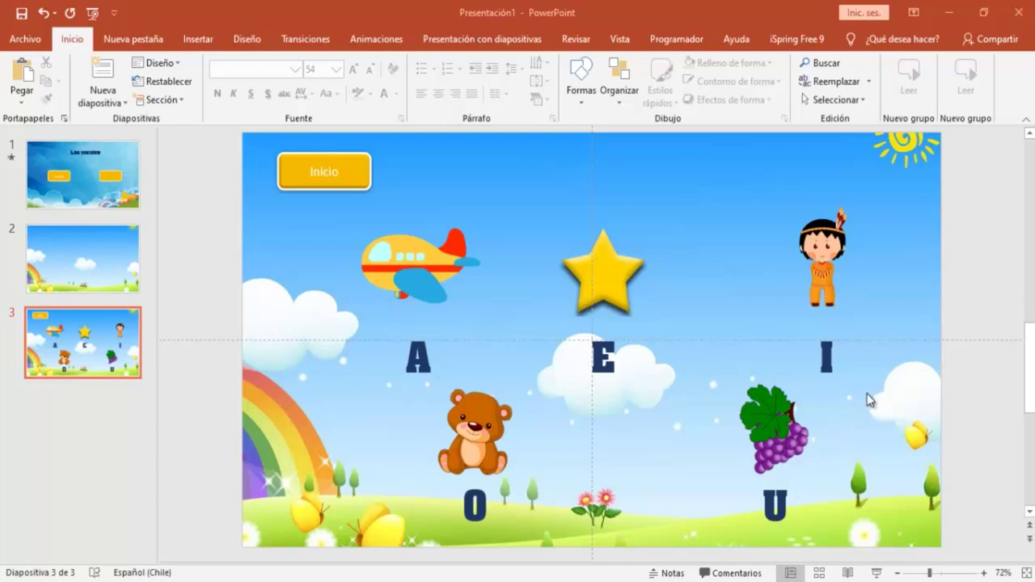
In the Selection Pane, rename the first two letter text boxes A and E.
left_click(436, 353)
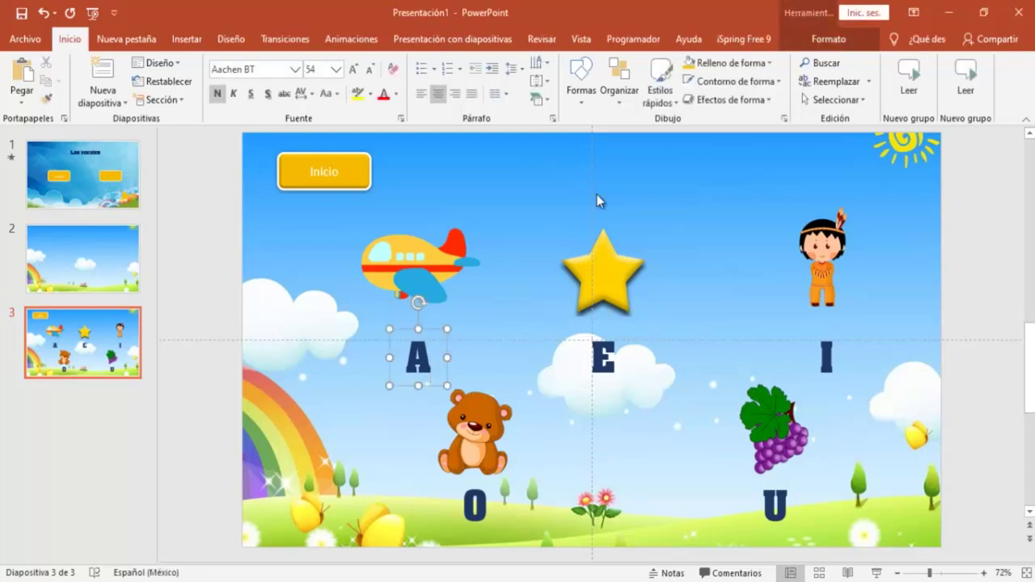
left_click(815, 47)
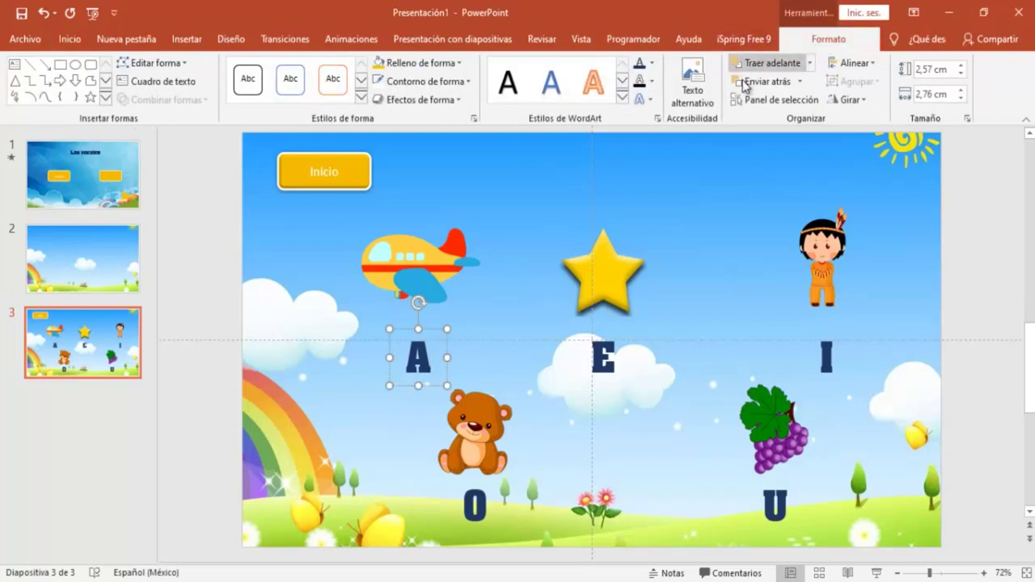
left_click(768, 99)
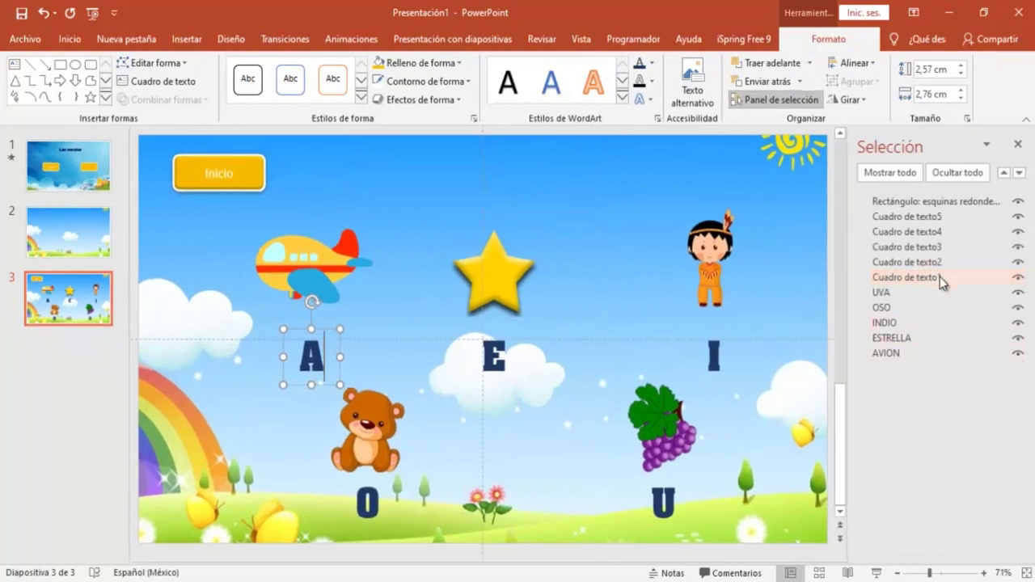
double_click(949, 278)
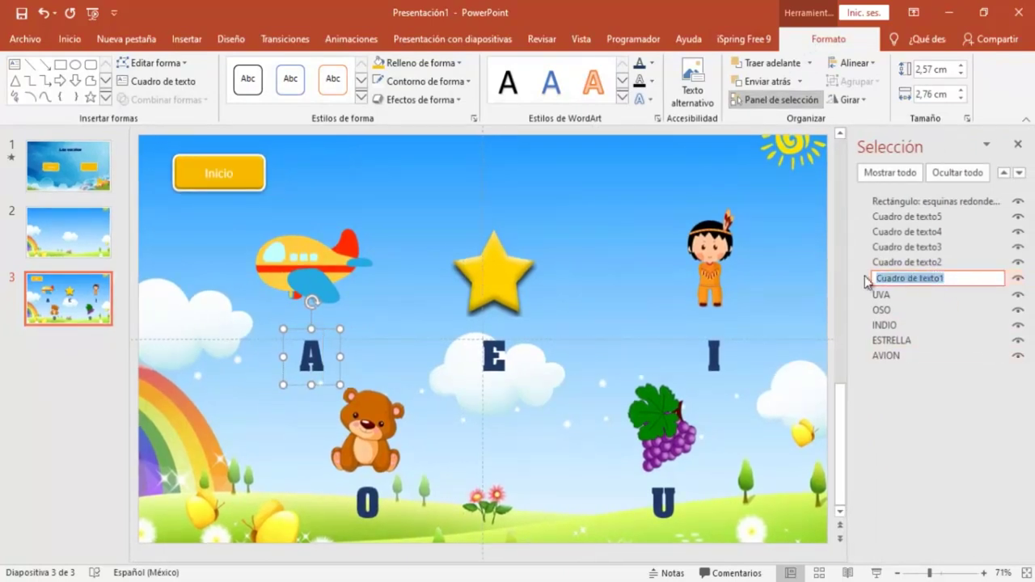
type("A")
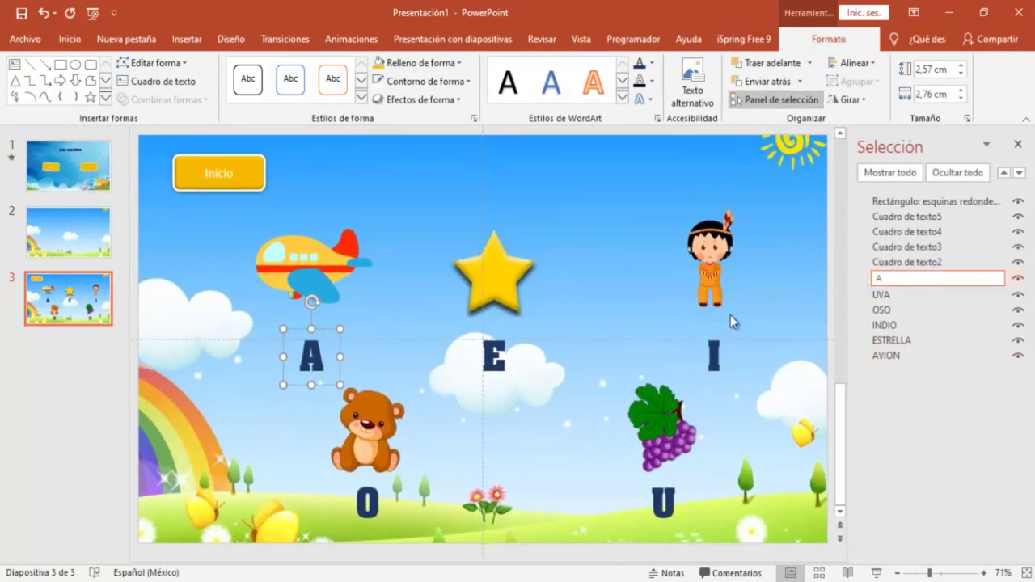
left_click(522, 356)
double_click(954, 263)
left_click_drag(953, 262, 847, 263)
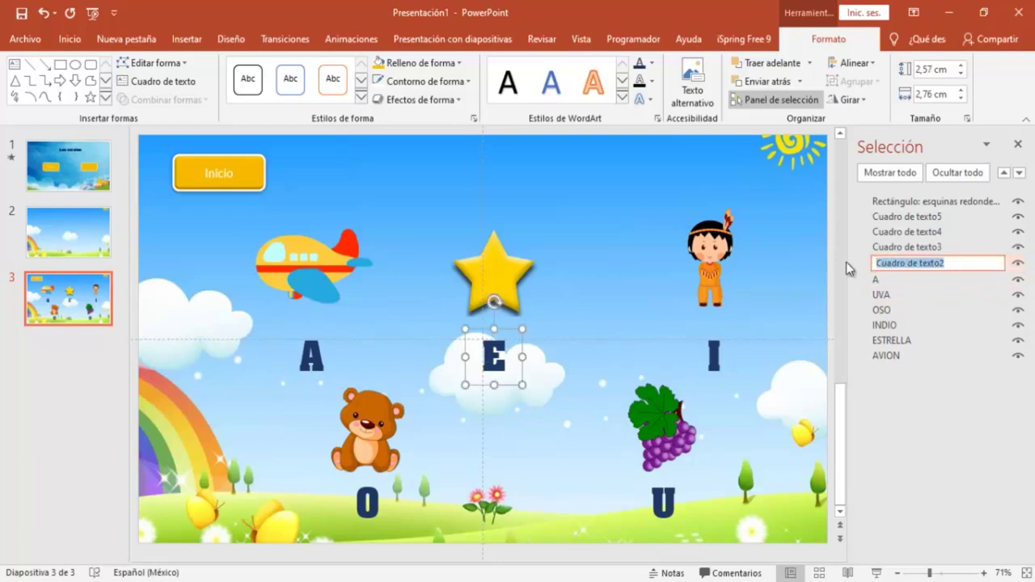
type("E")
Rename the remaining letter text boxes I, O and U.
left_click(720, 348)
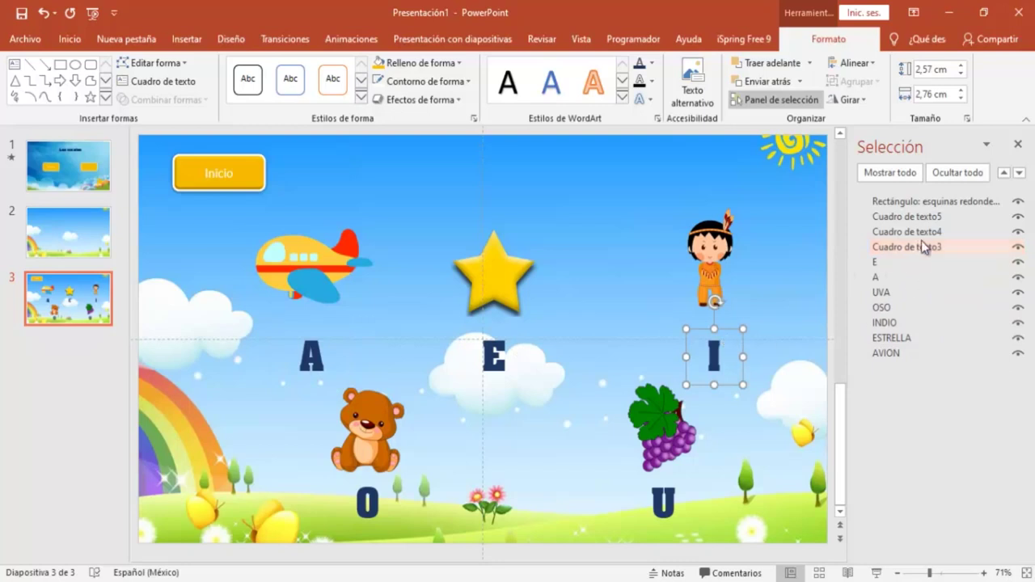
double_click(922, 247)
left_click_drag(946, 247, 839, 257)
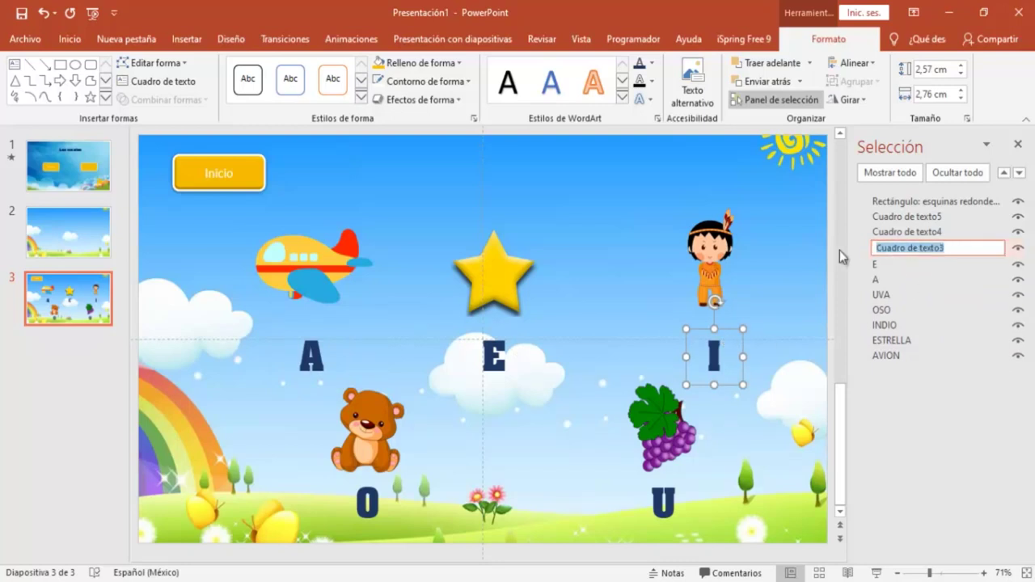
type("I")
left_click(383, 507)
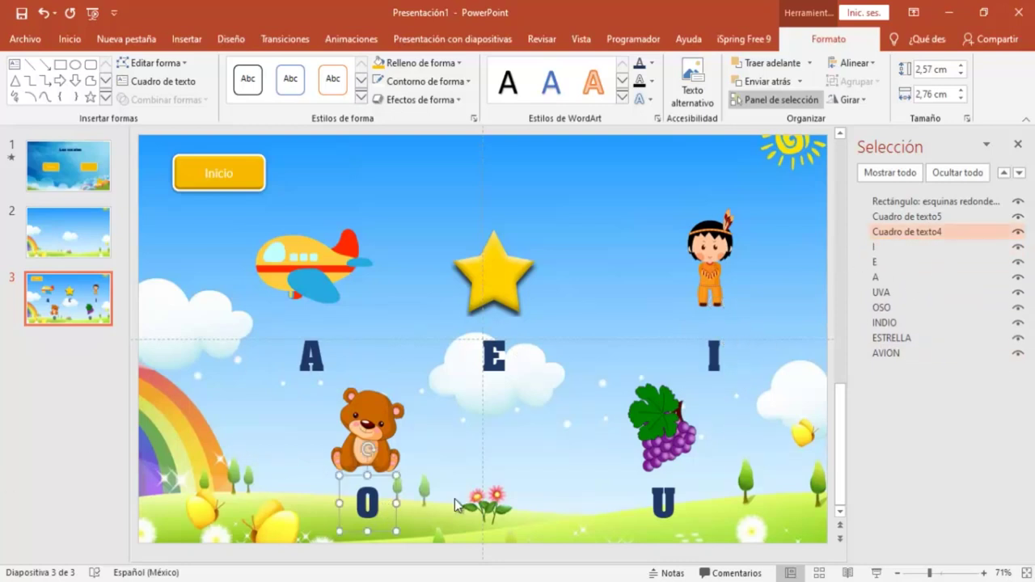
double_click(959, 233)
left_click_drag(959, 233, 812, 238)
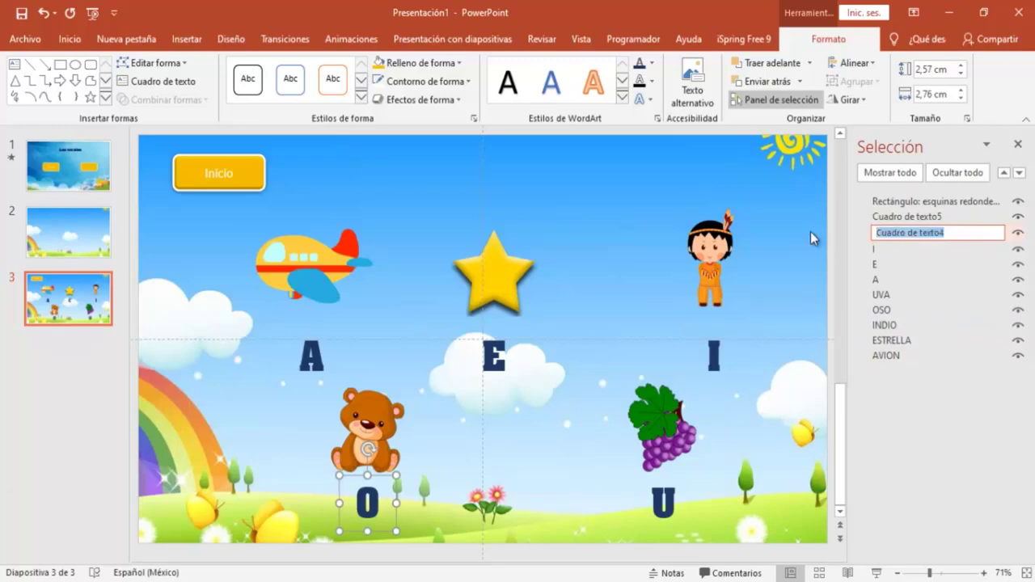
type("O")
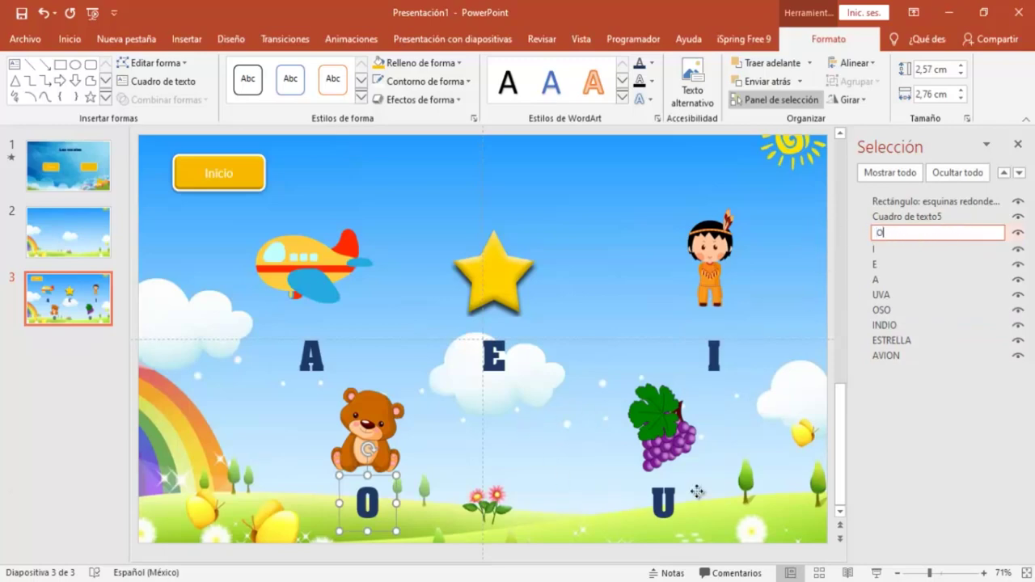
left_click(661, 428)
left_click(663, 503)
left_click(972, 224)
left_click_drag(962, 217, 820, 215)
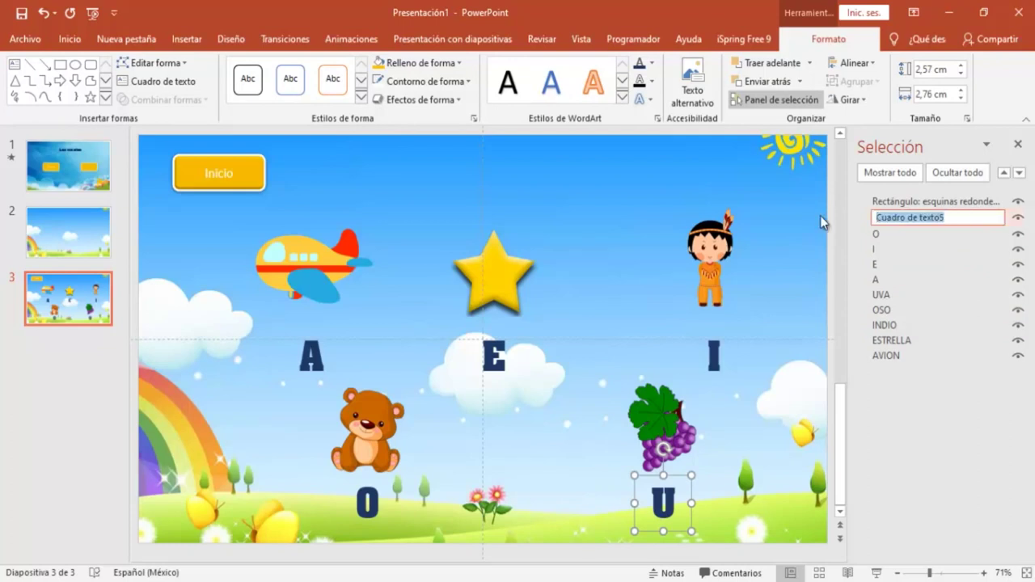
type("U")
left_click(631, 186)
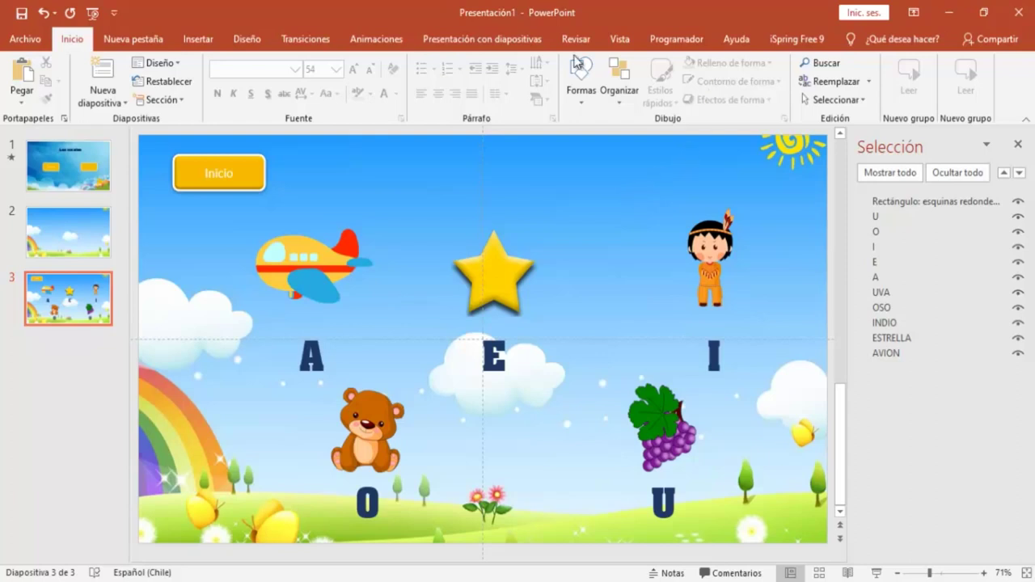
Apply the Aumentar y girar entrance to the airplane picture, starting Con la anterior.
left_click(279, 257)
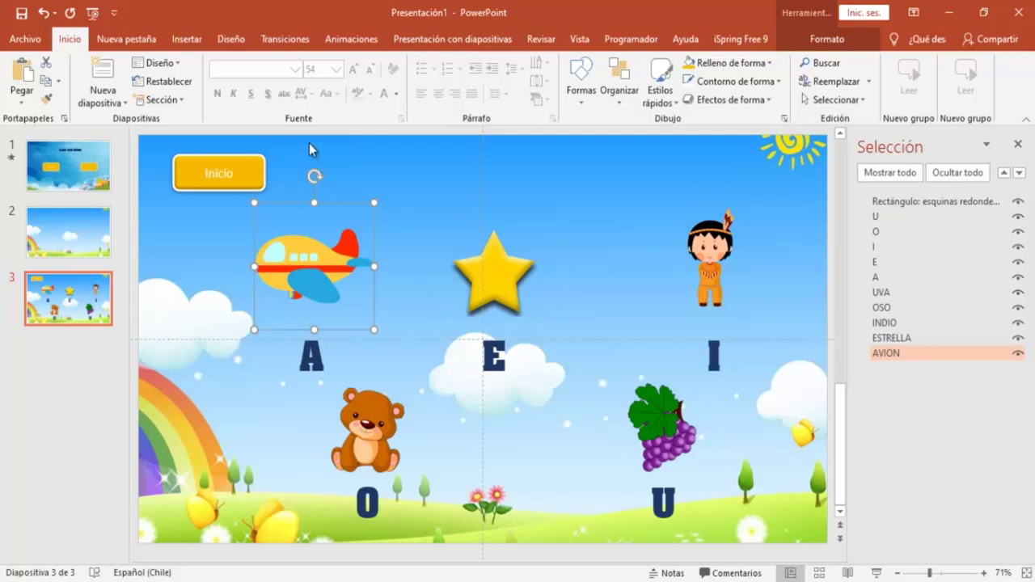
left_click(351, 38)
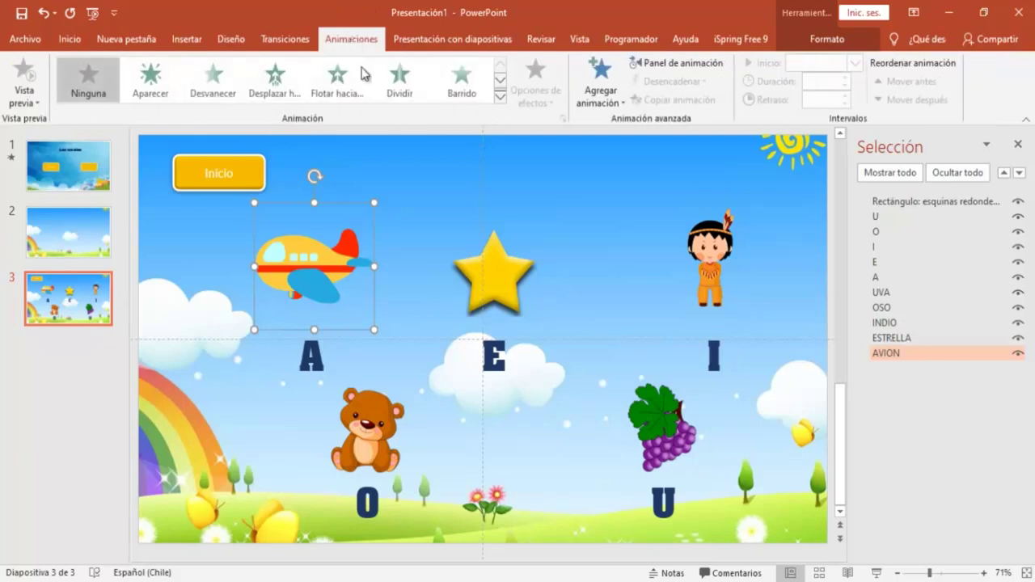
left_click(500, 97)
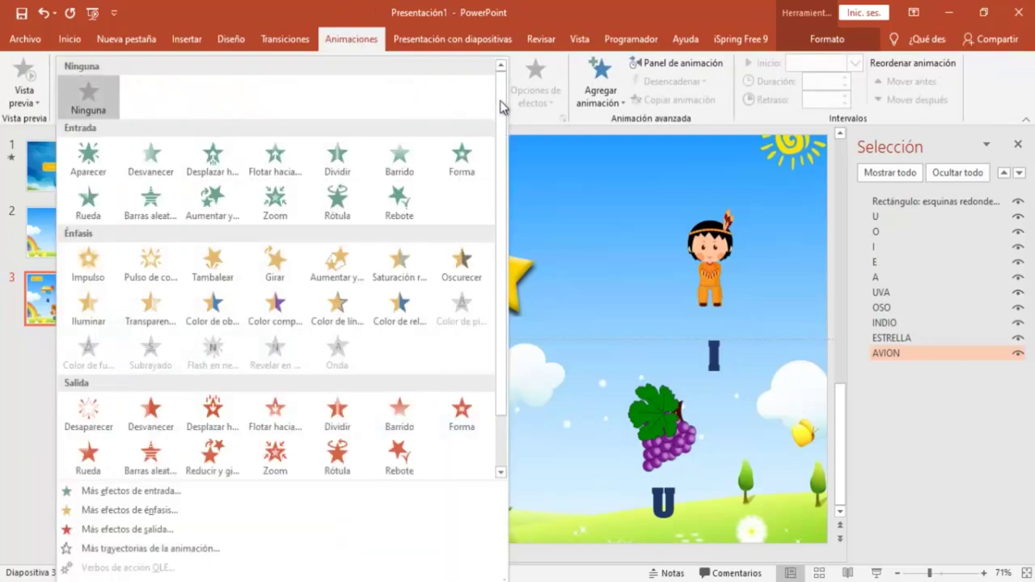
left_click(212, 205)
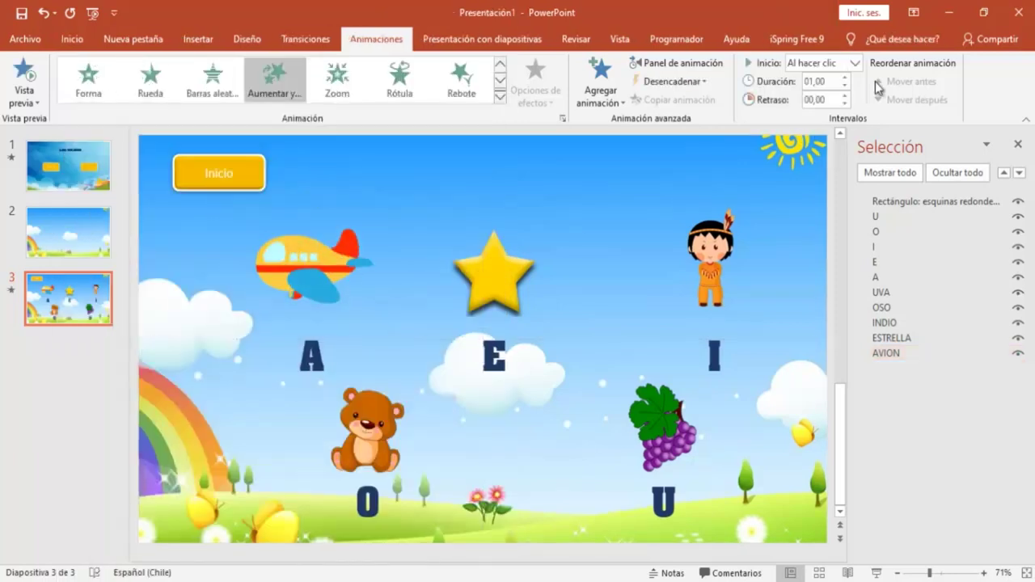
left_click(855, 63)
left_click(809, 97)
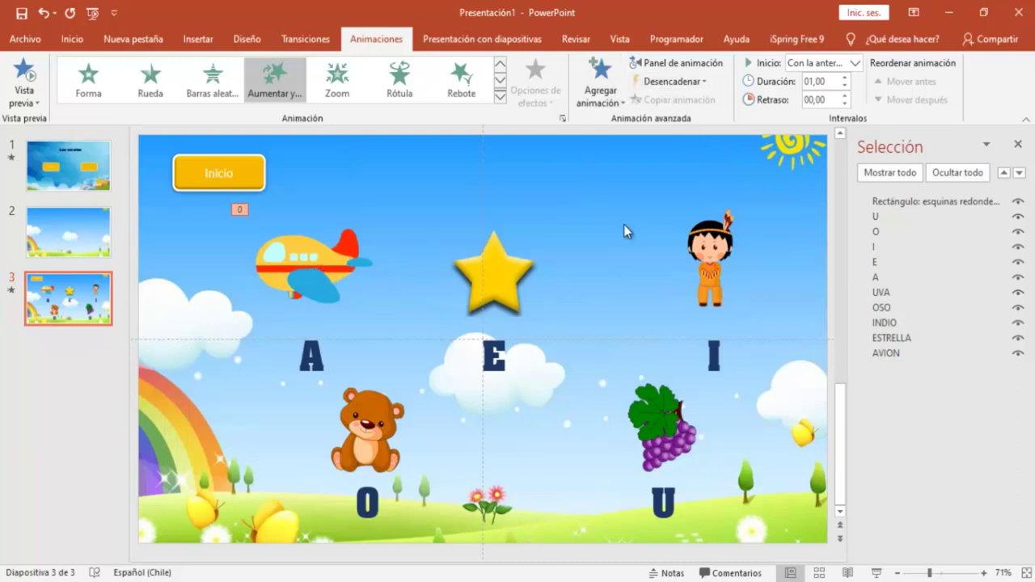
Make clicking the letter A trigger the airplane animation, and verify it in the slideshow.
left_click(706, 83)
mouse_move(683, 102)
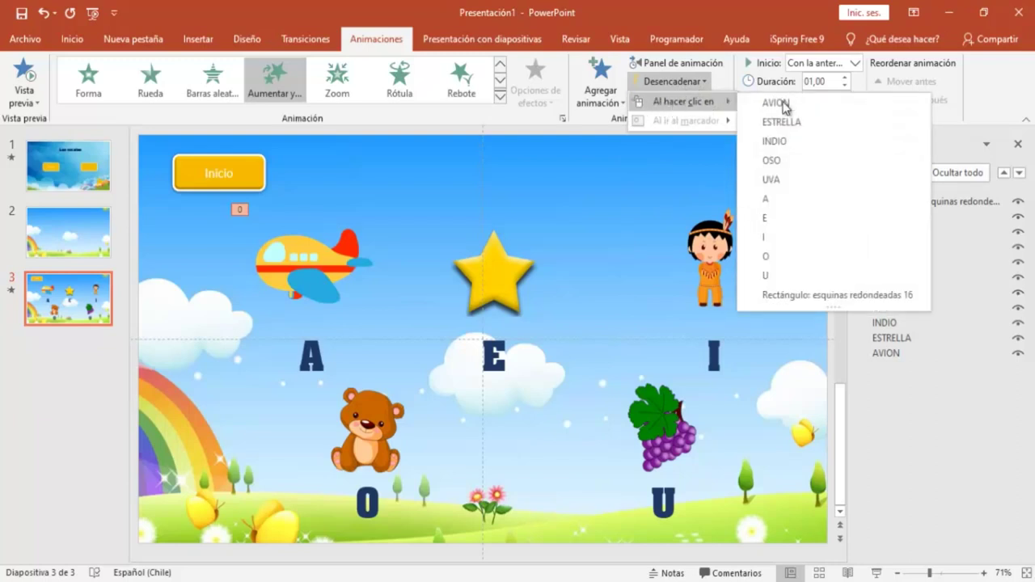
left_click(770, 198)
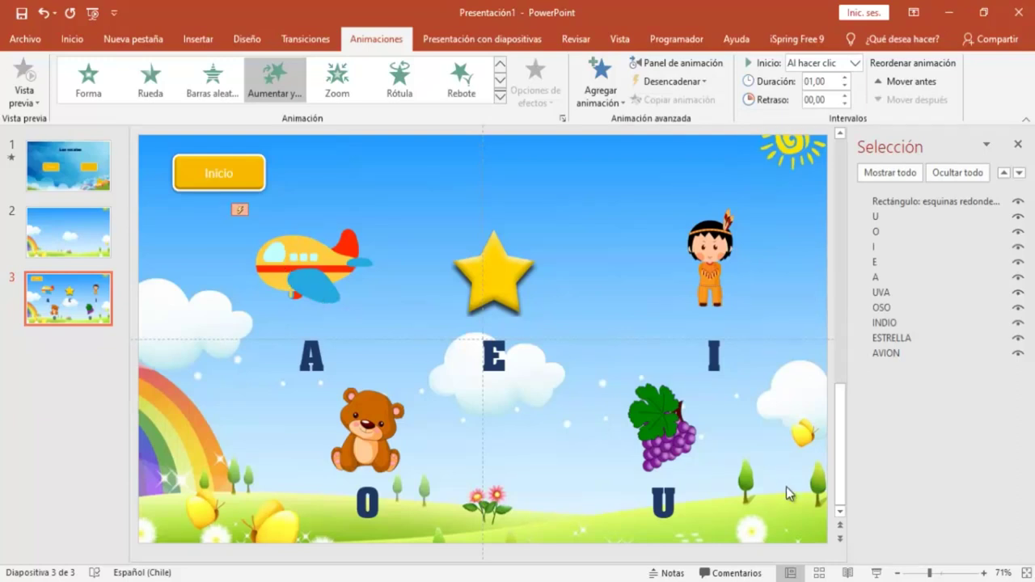
left_click(873, 572)
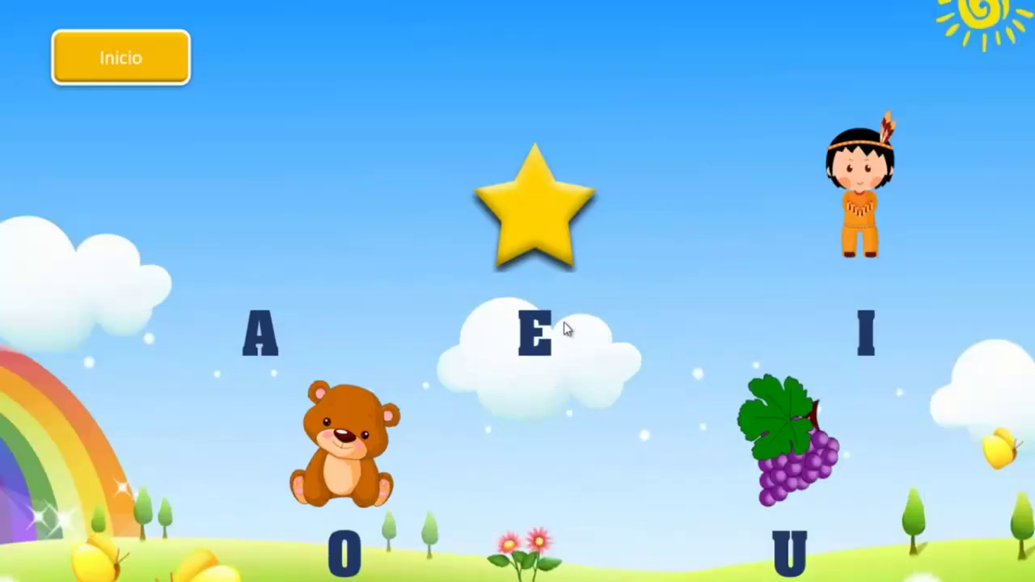
left_click(370, 334)
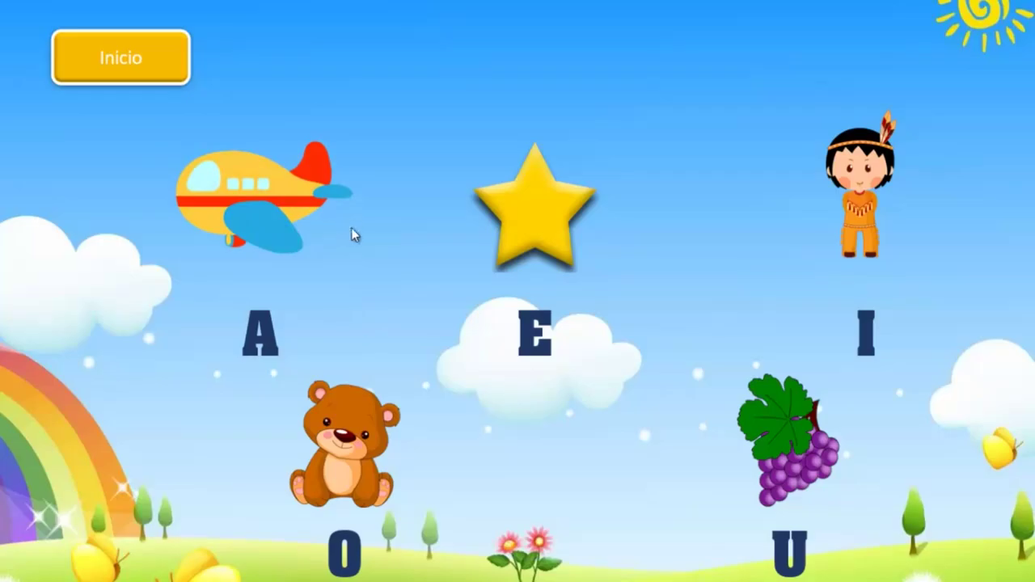
key("Escape")
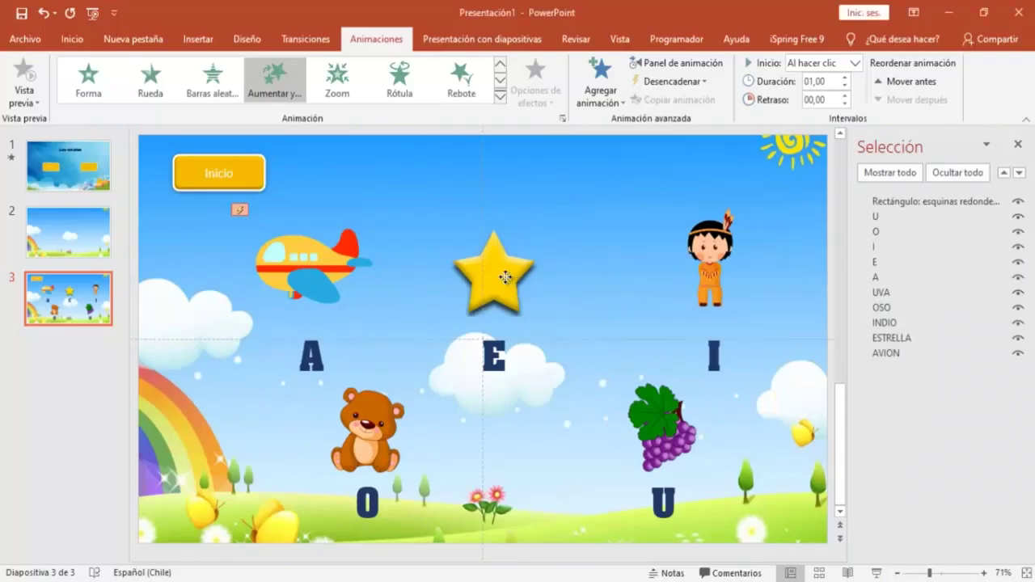
Give the star Aumentar y girar, triggered by clicking E and starting Con la anterior.
left_click(505, 277)
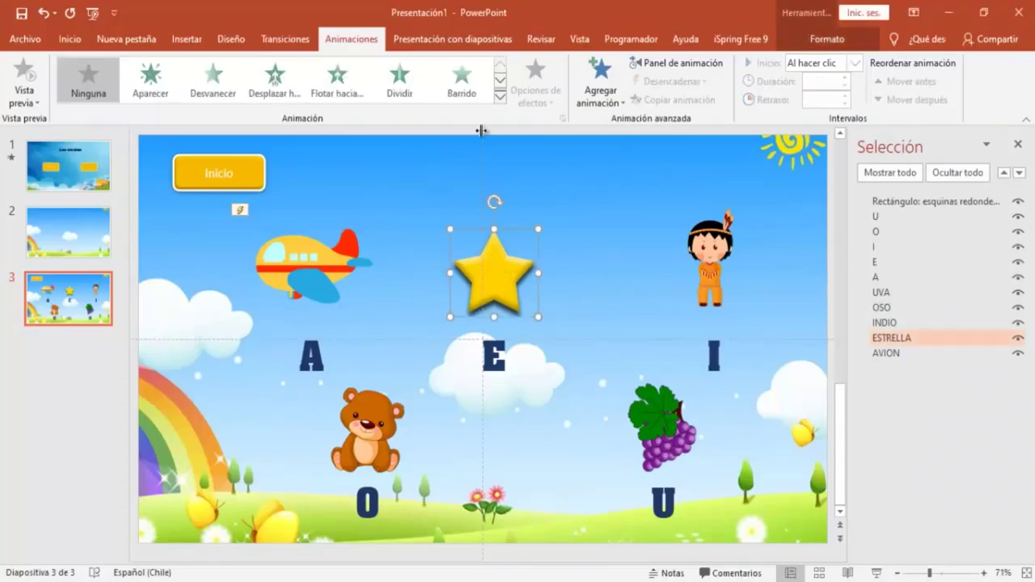
left_click(501, 97)
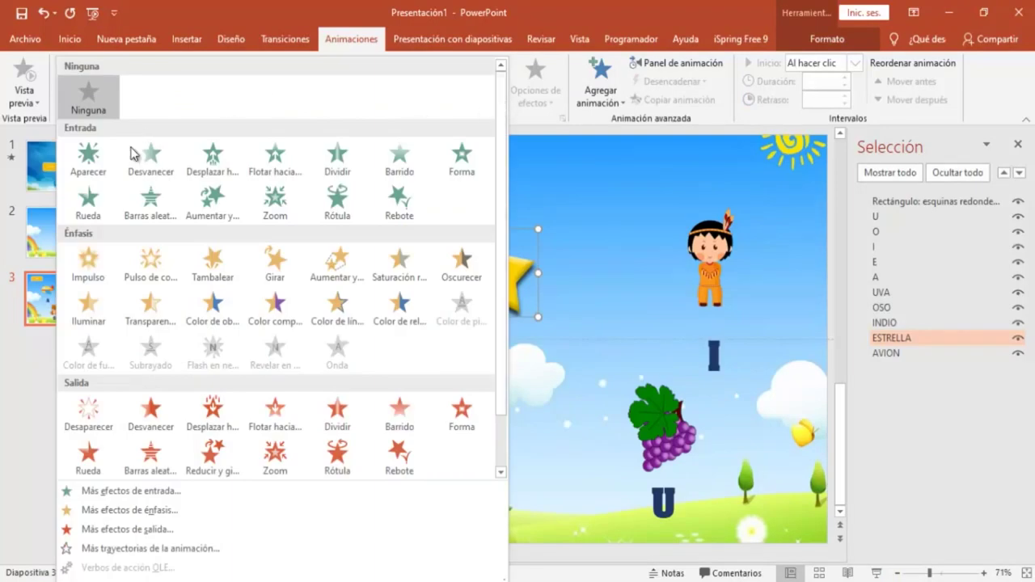
left_click(213, 199)
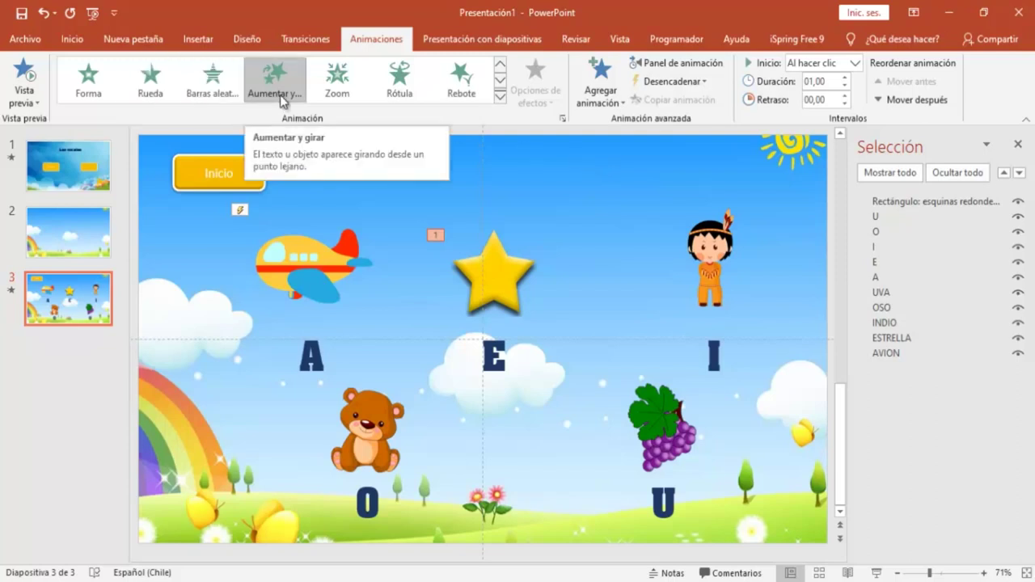
left_click(707, 84)
mouse_move(683, 101)
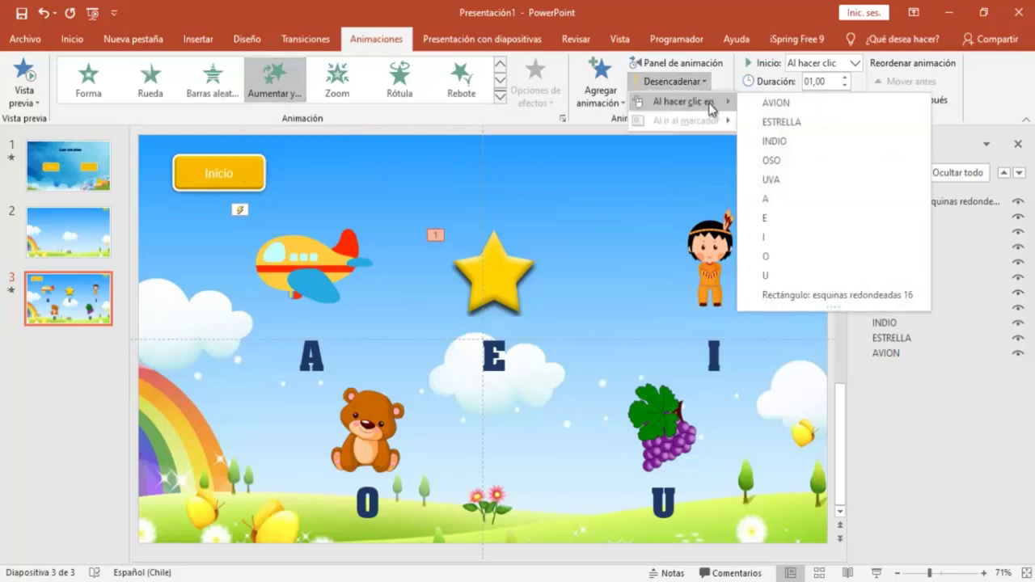
left_click(783, 224)
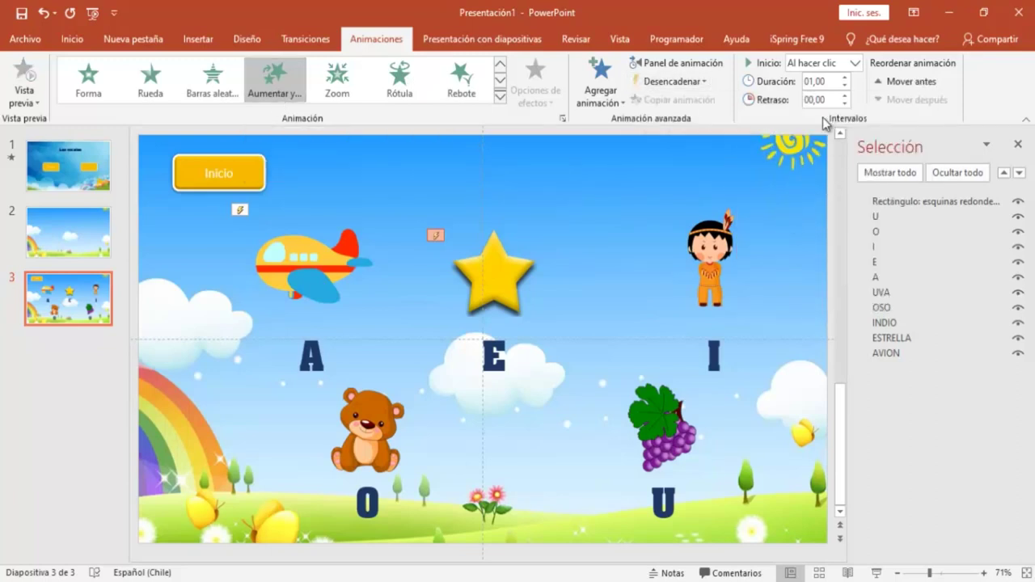
left_click(855, 65)
left_click(819, 96)
left_click(727, 243)
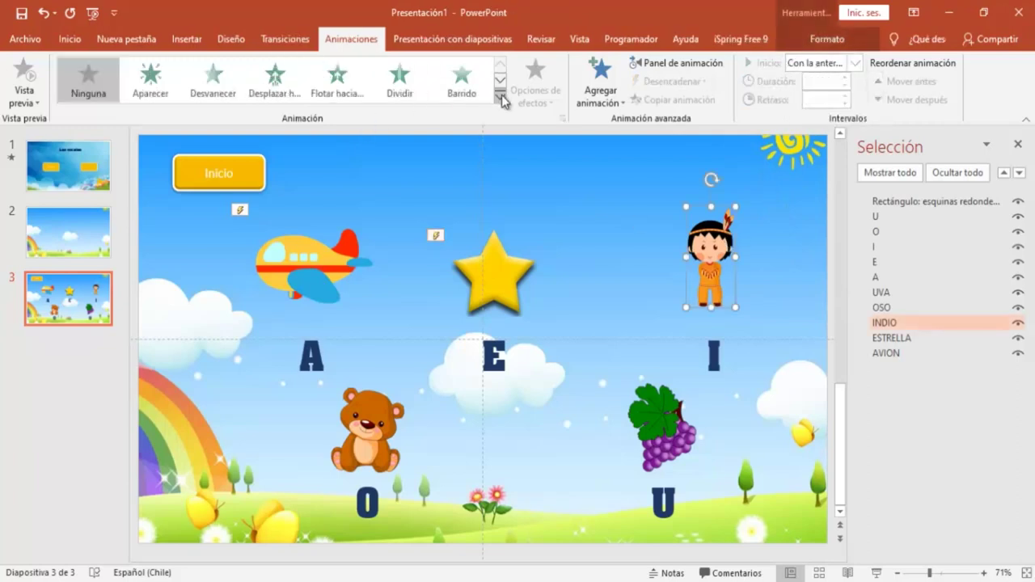
Give the INDIO figure Aumentar y girar, triggered by the letter I, starting Con la anterior.
left_click(499, 95)
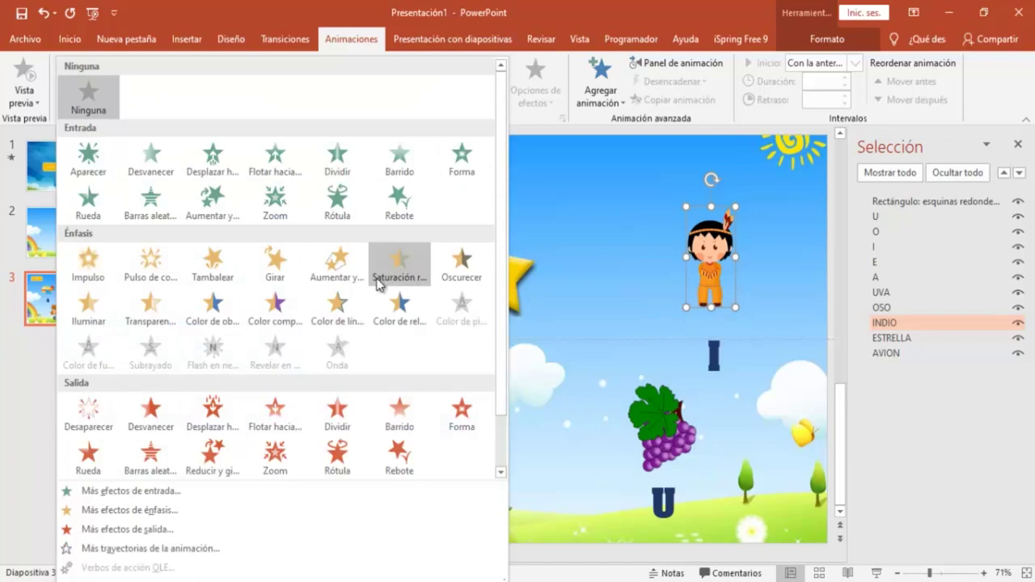
left_click(206, 212)
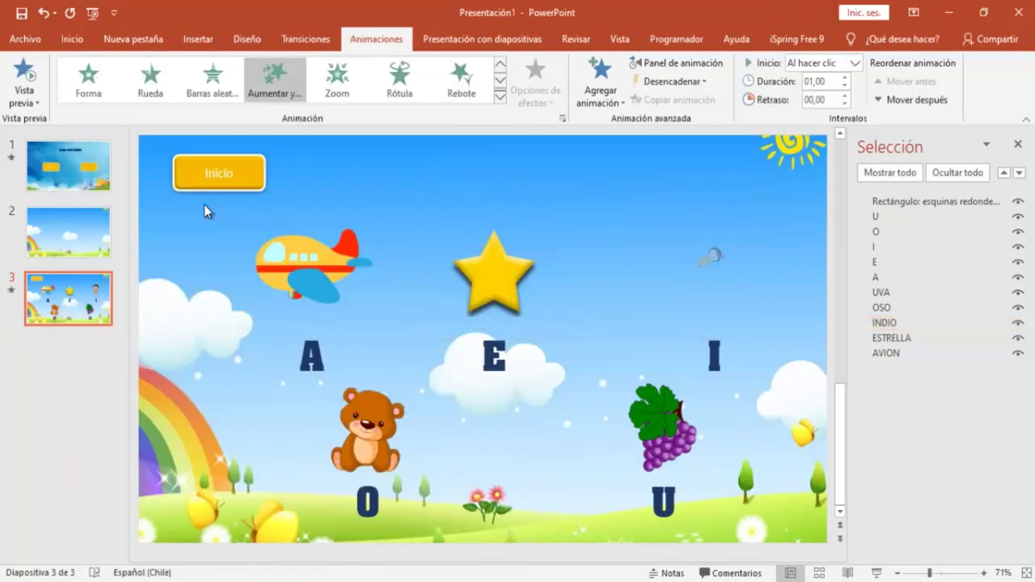
left_click(711, 84)
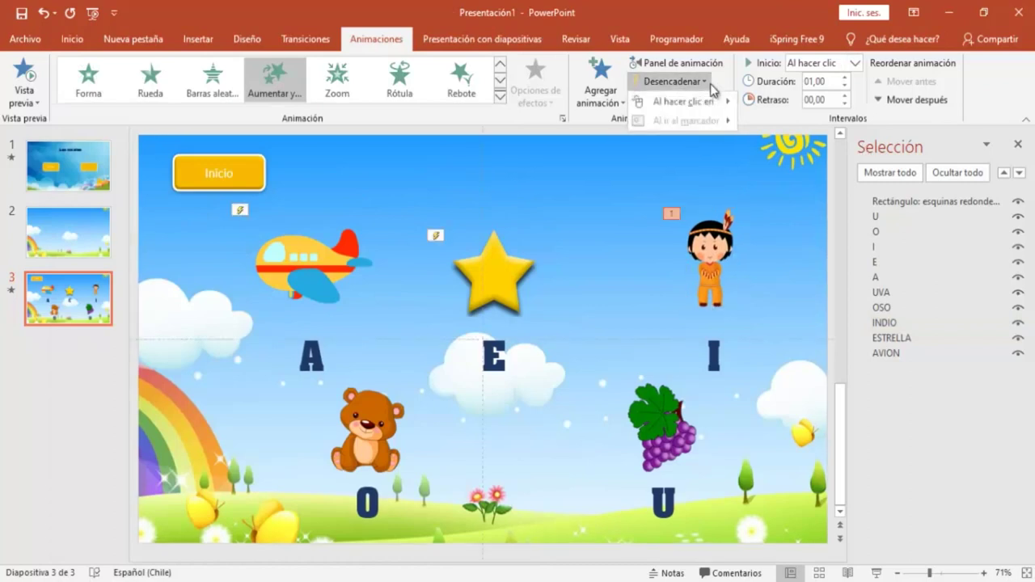
mouse_move(683, 101)
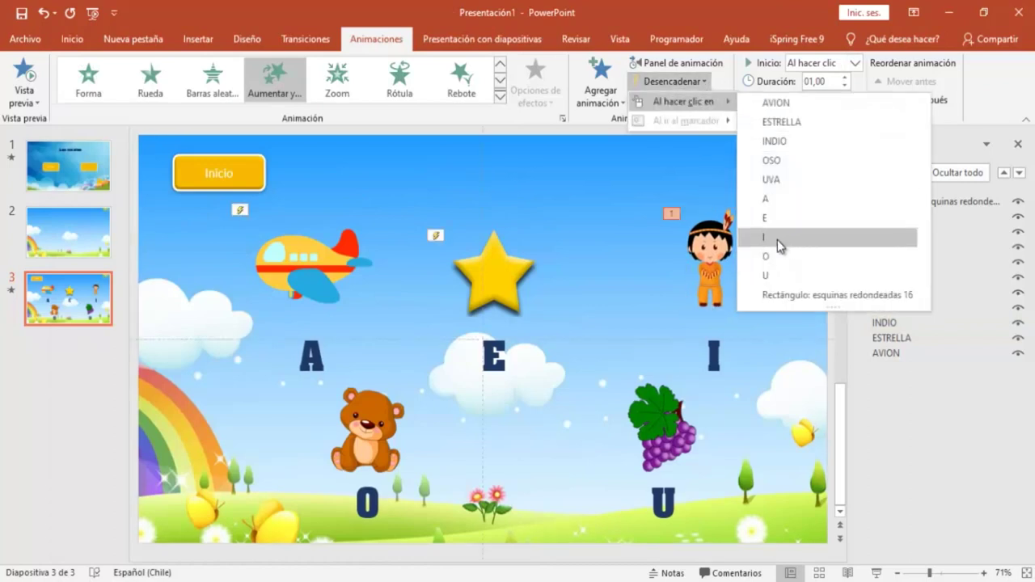
left_click(777, 239)
left_click(855, 63)
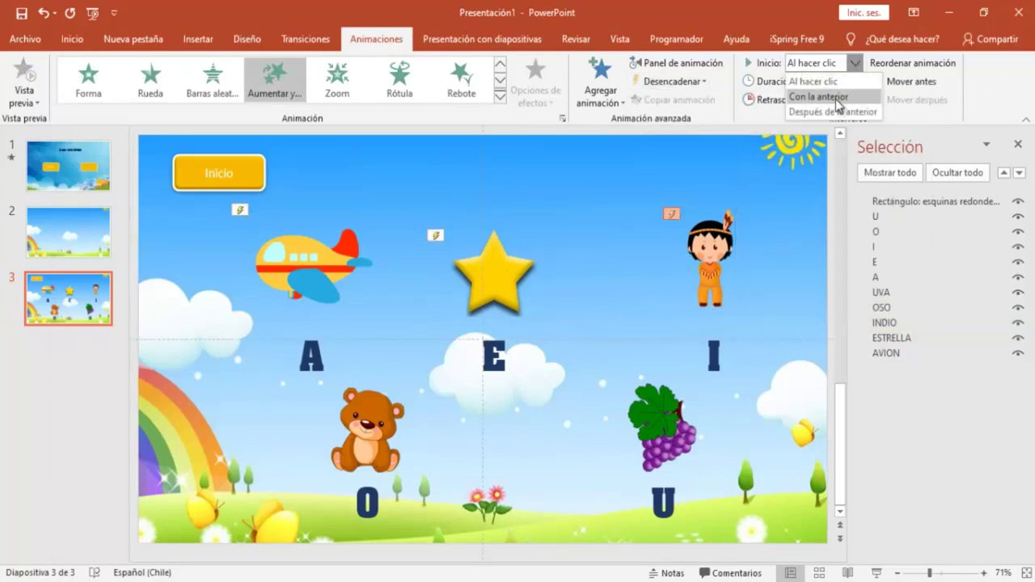
left_click(836, 98)
left_click(381, 421)
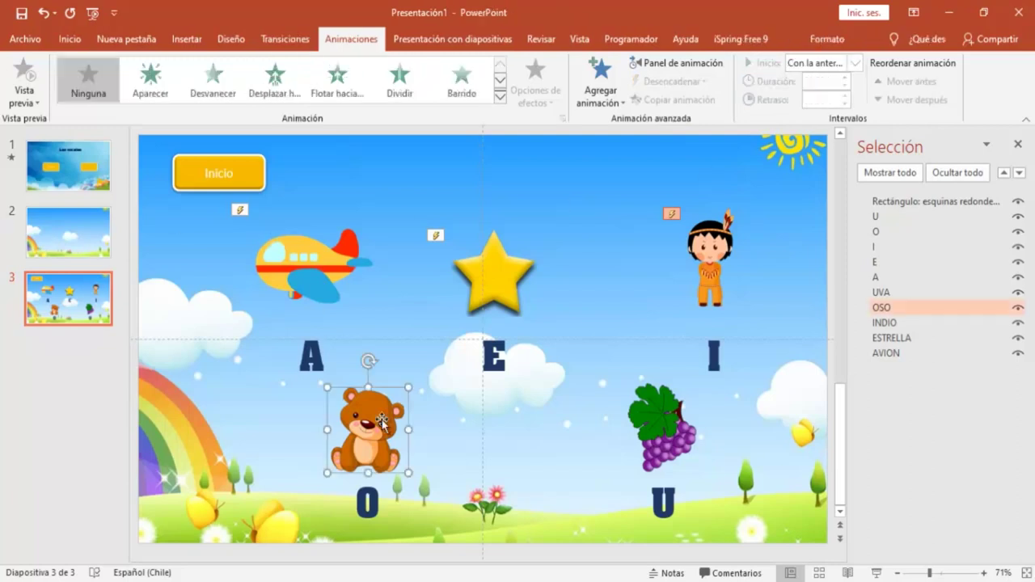
Give the bear Aumentar y girar, triggered by the letter O, starting Con la anterior.
left_click(500, 97)
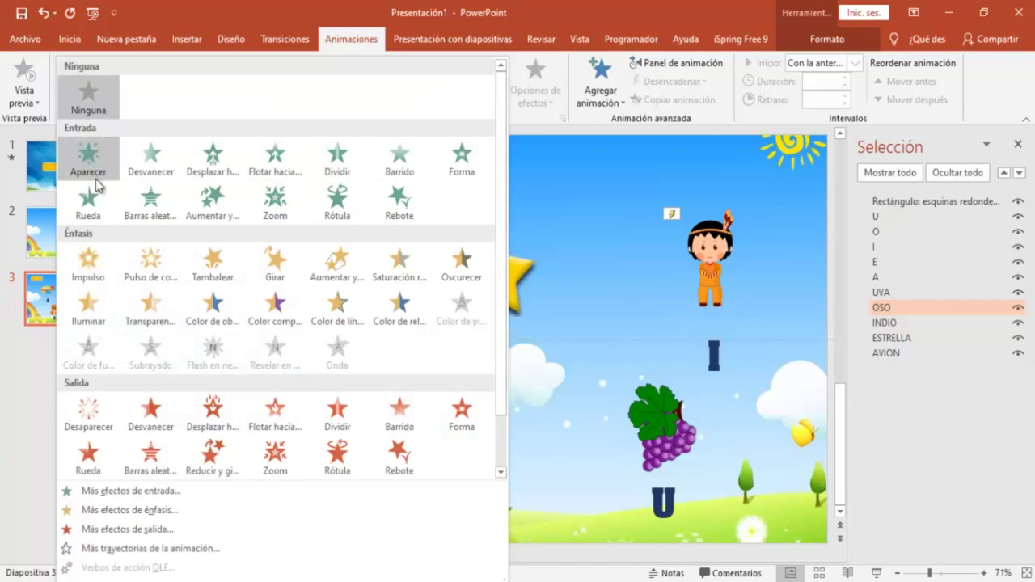
left_click(218, 198)
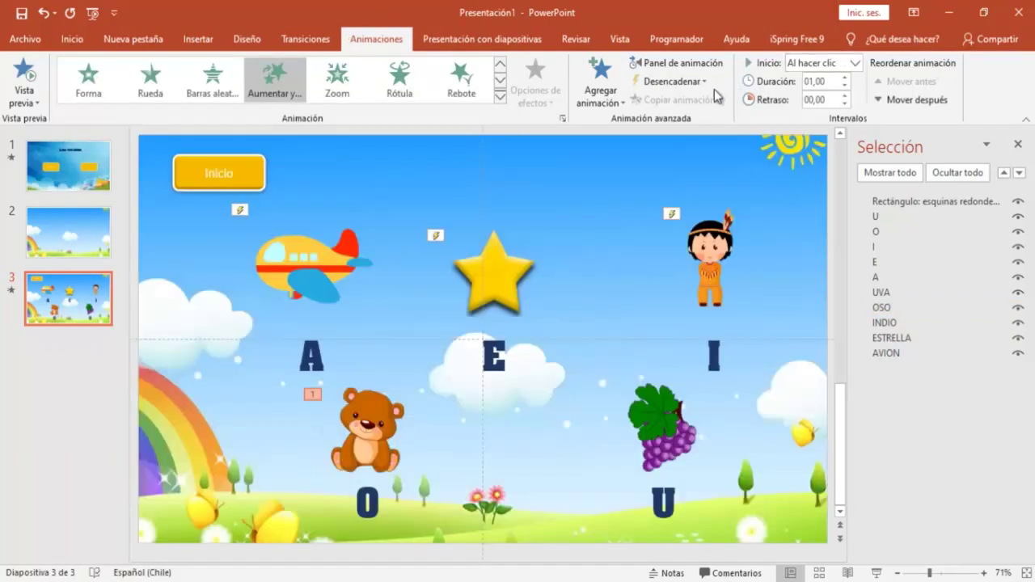
left_click(701, 82)
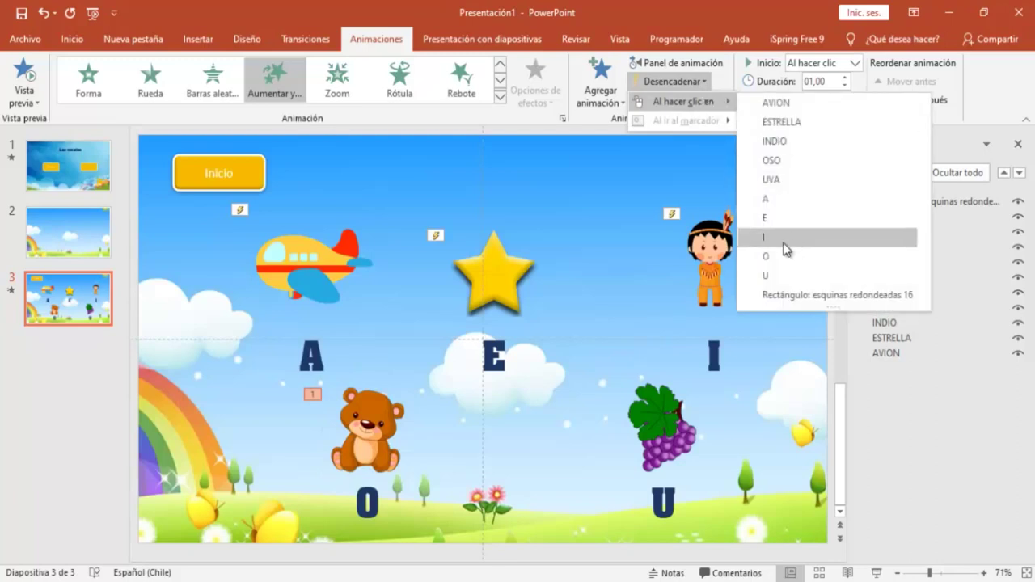
mouse_move(684, 101)
left_click(778, 257)
left_click(853, 62)
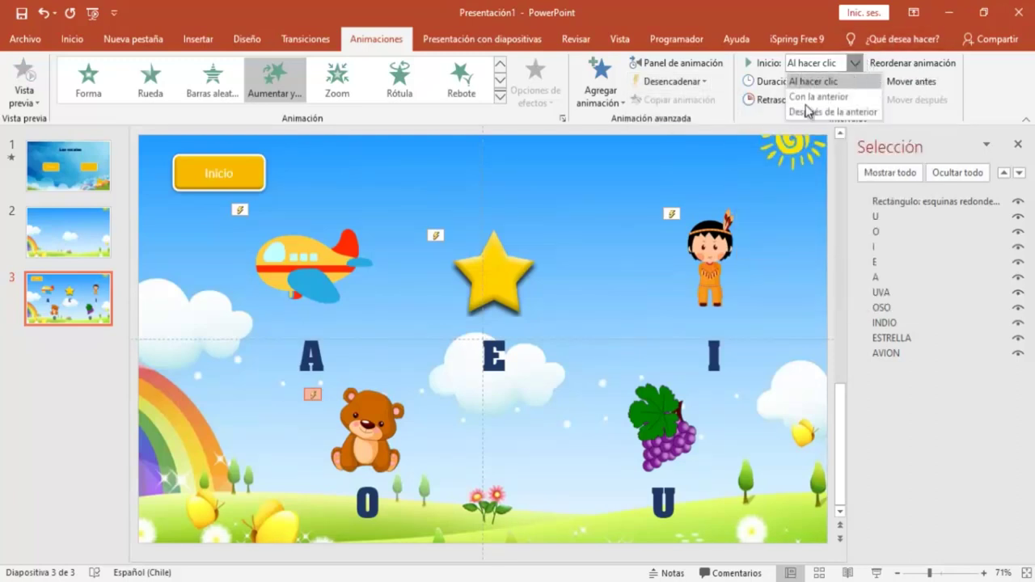
left_click(821, 97)
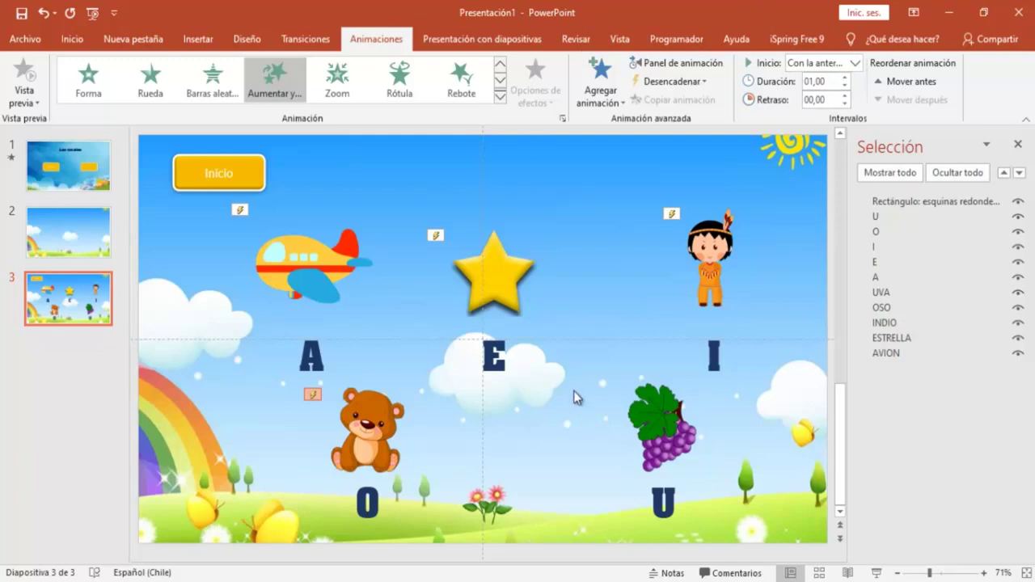
left_click(659, 425)
left_click(500, 96)
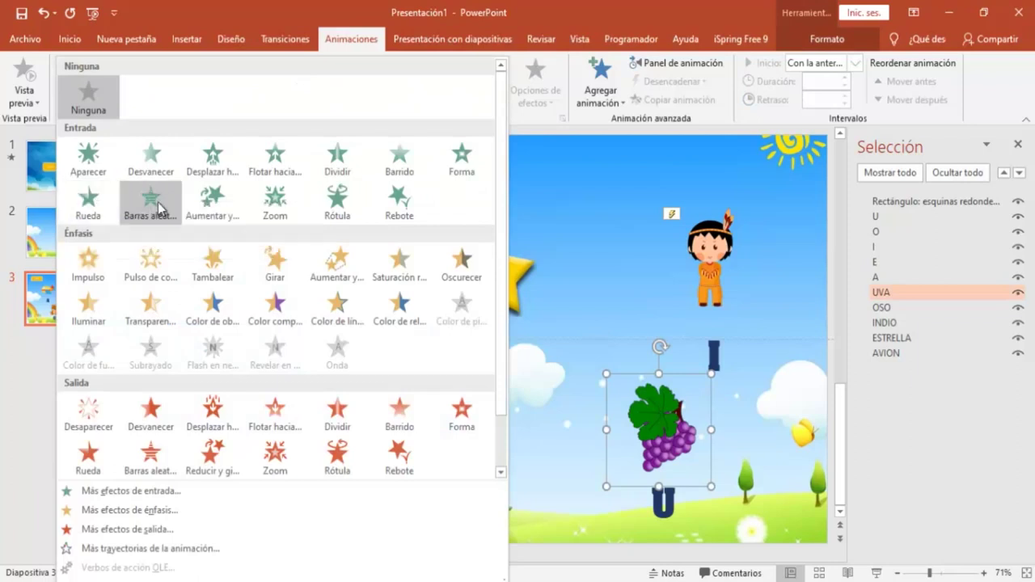
Give the grapes Aumentar y girar triggered by U, starting Con la anterior, then test A in the slideshow.
left_click(212, 210)
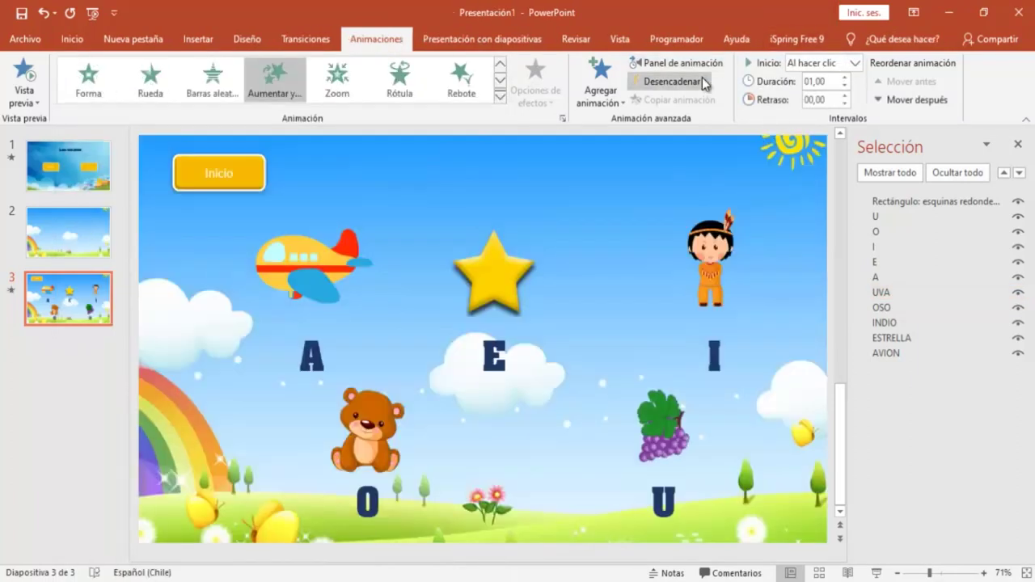
left_click(701, 81)
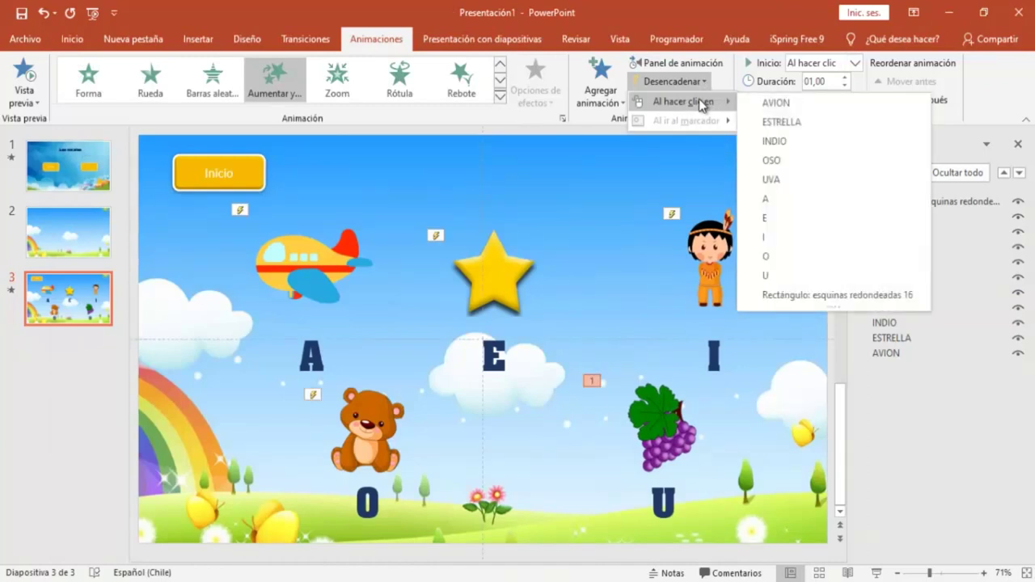
left_click(776, 275)
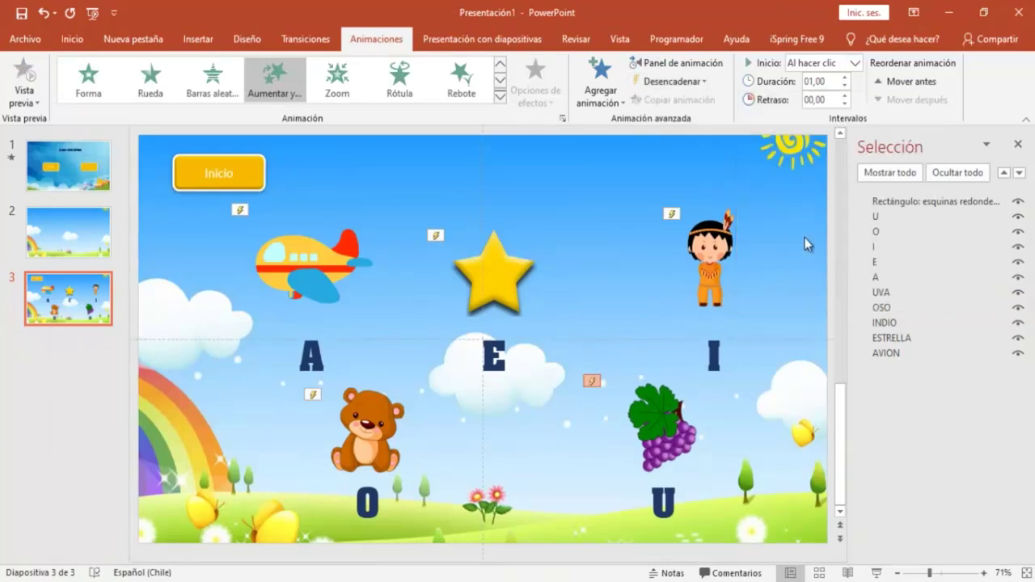
left_click(855, 67)
left_click(817, 93)
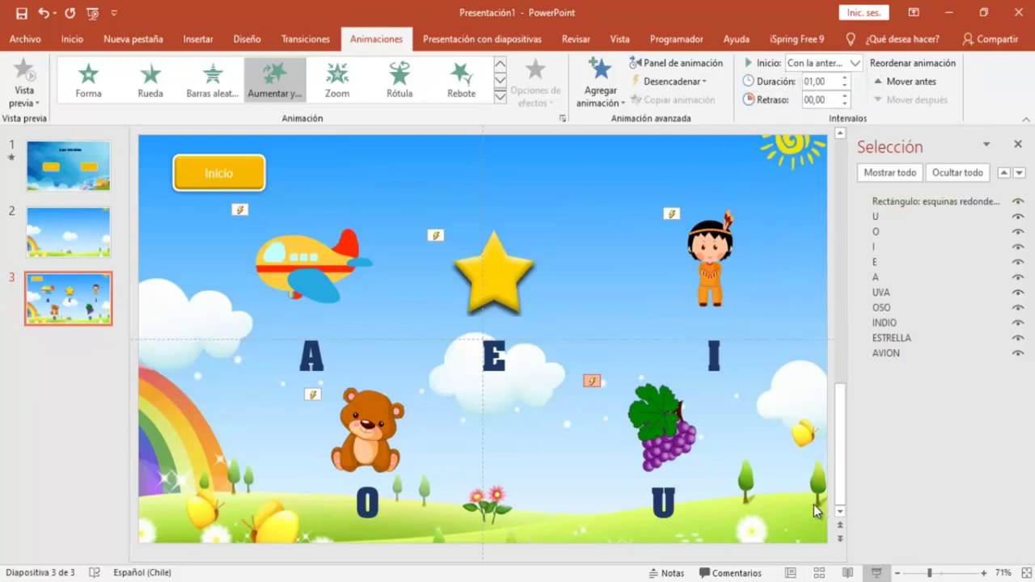
left_click(878, 572)
left_click(272, 350)
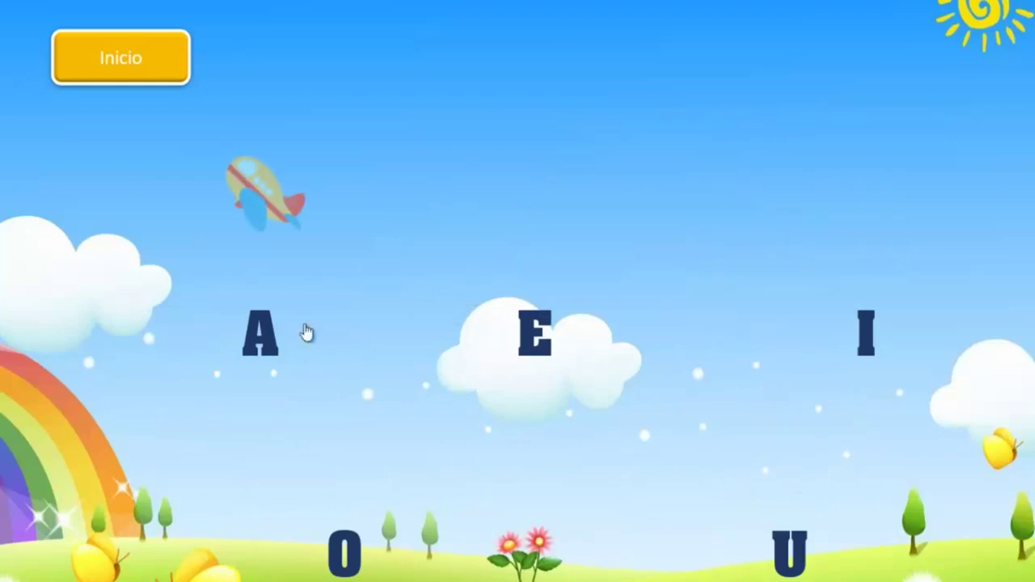
Click E, O and U in the slideshow to confirm the star, bear and grapes appear.
left_click(531, 334)
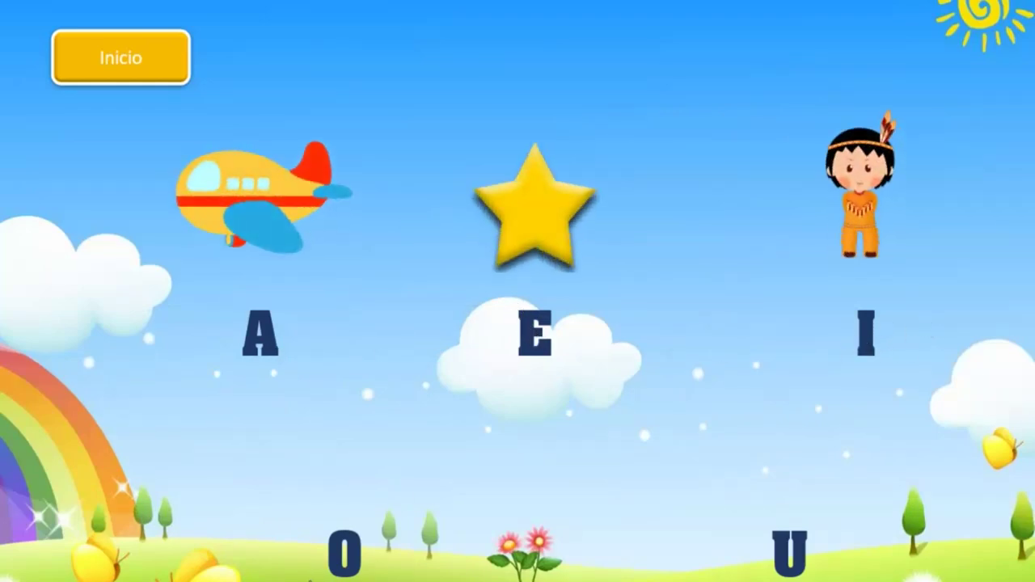
left_click(354, 556)
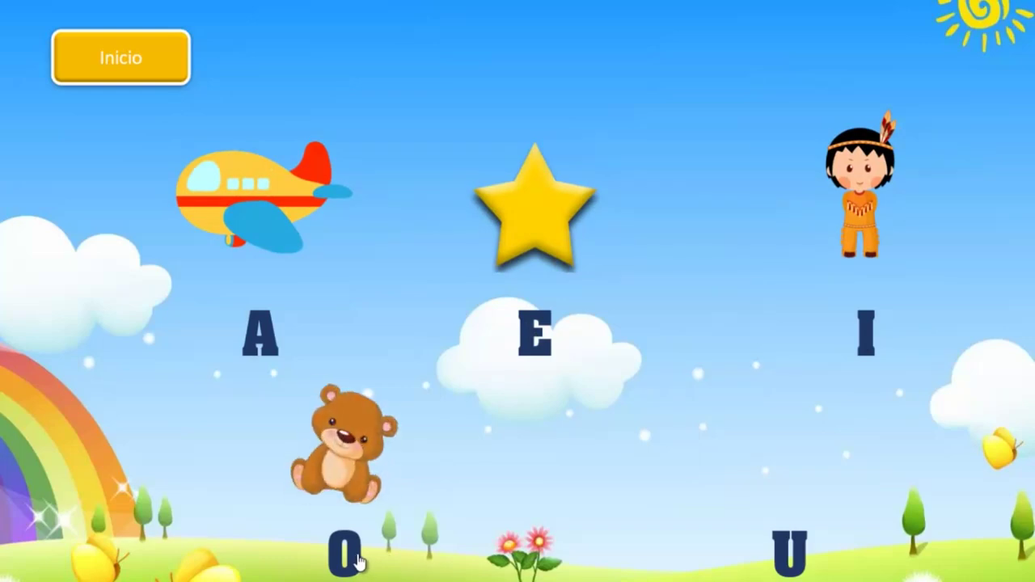
left_click(812, 552)
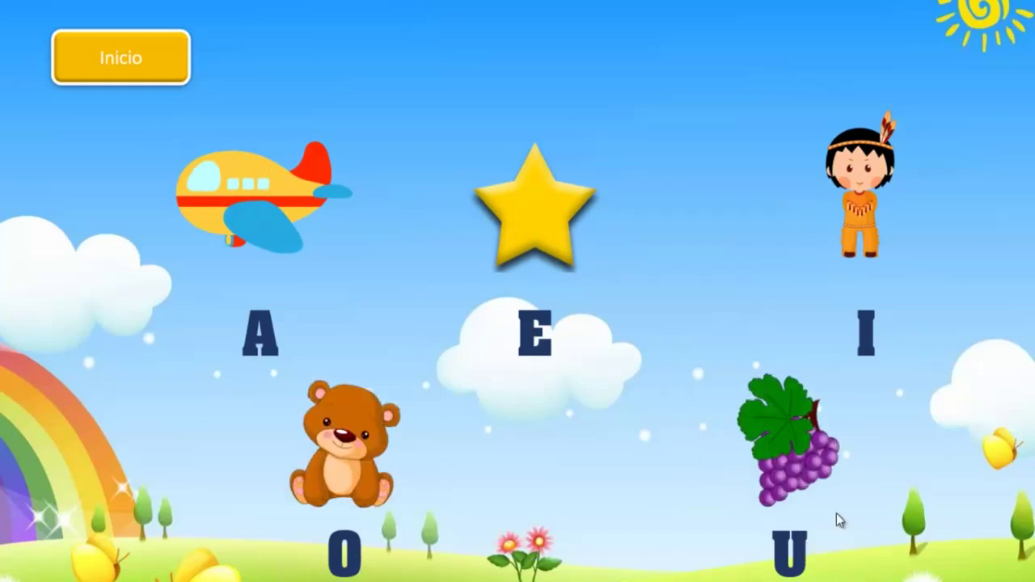
key("Escape")
left_click(316, 273)
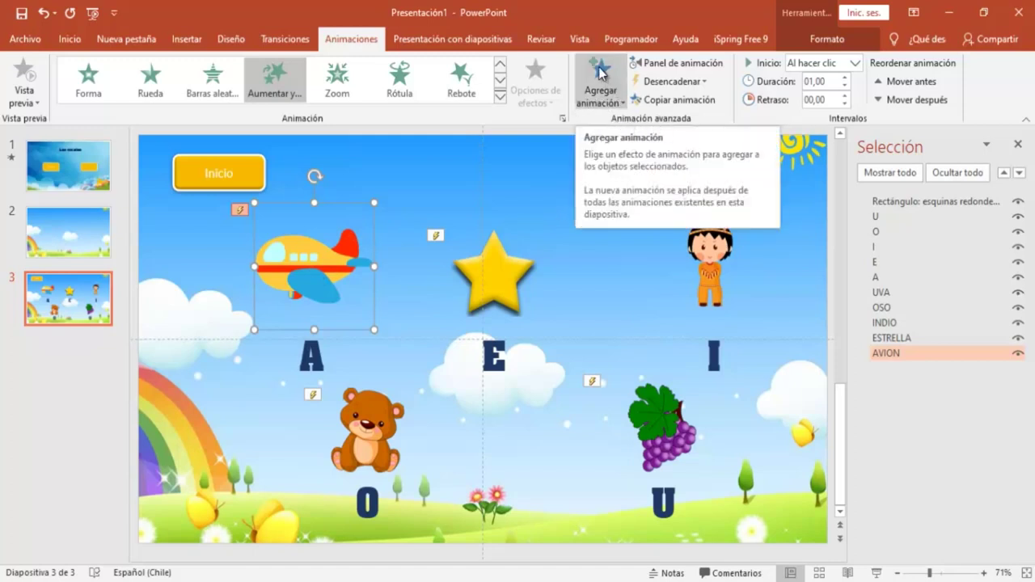
Add a Reducir y girar exit to the airplane, triggered by clicking AVION, starting Con la anterior.
left_click(624, 108)
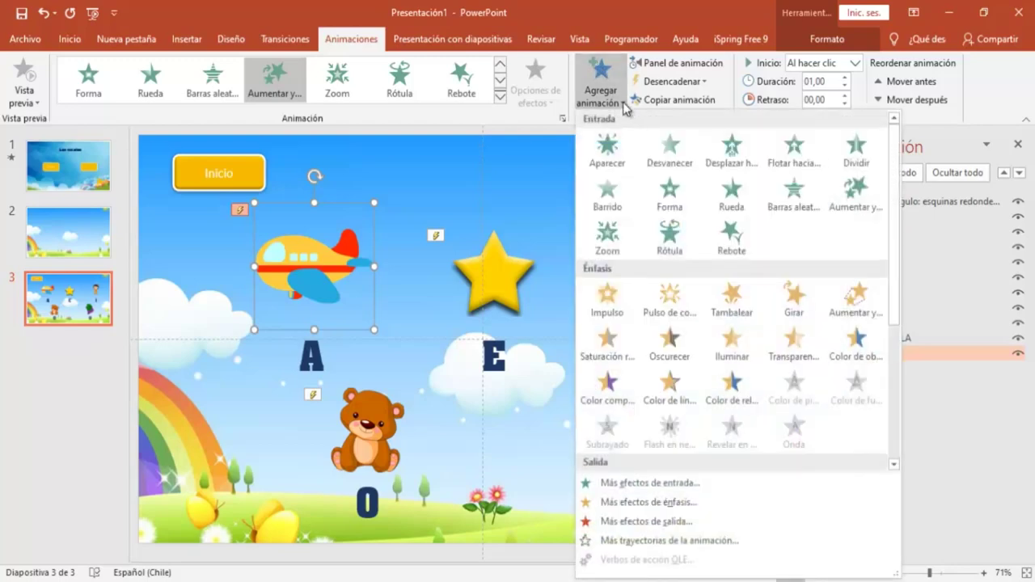
scroll(725, 215, "down", 3)
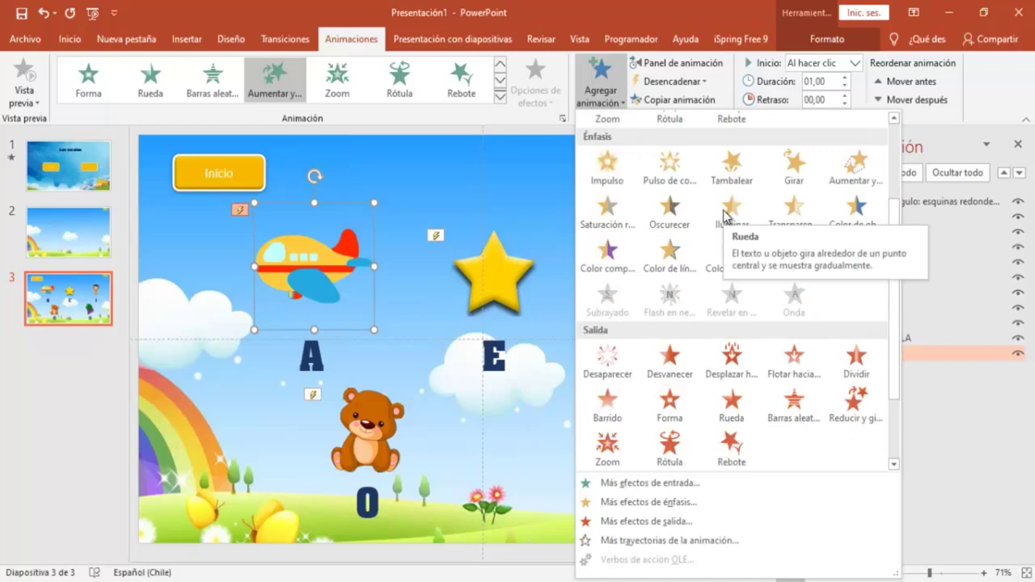
left_click(849, 406)
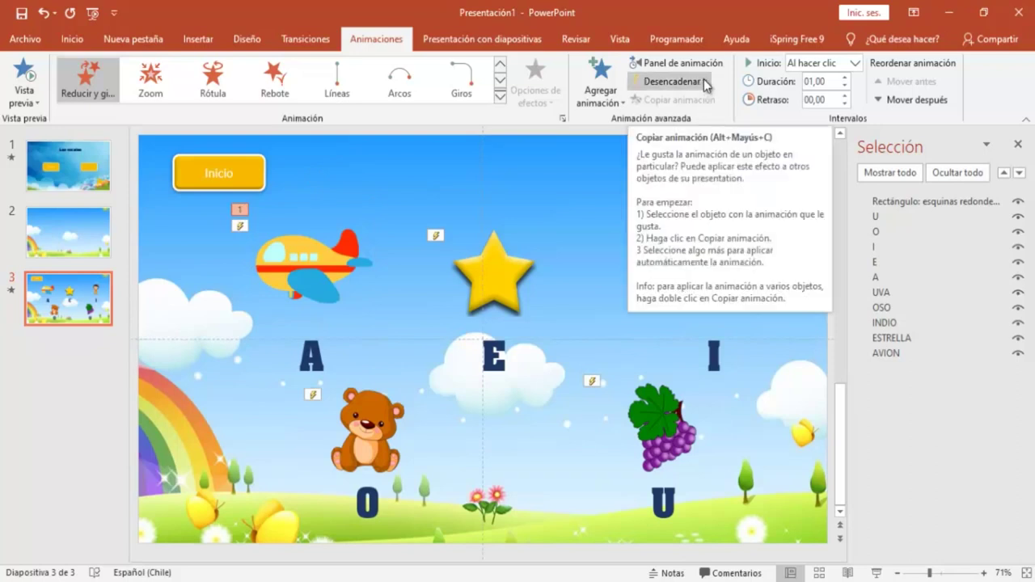
left_click(703, 82)
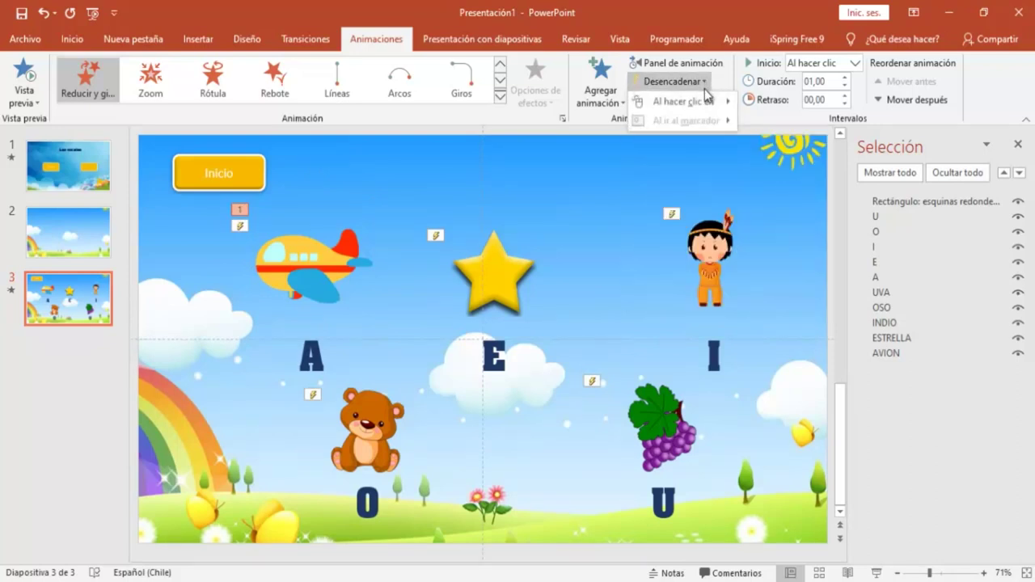
mouse_move(683, 101)
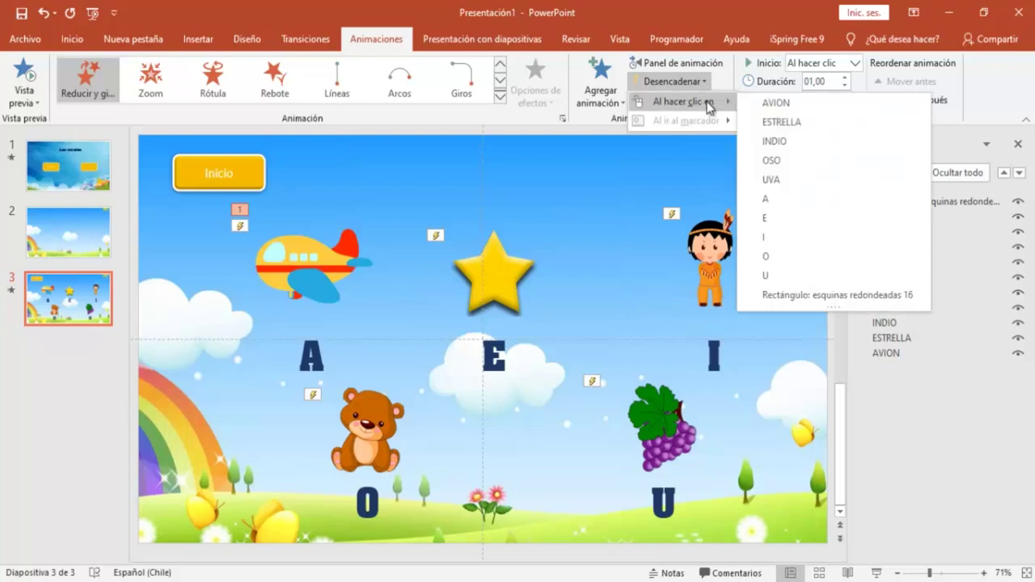
left_click(772, 104)
left_click(854, 63)
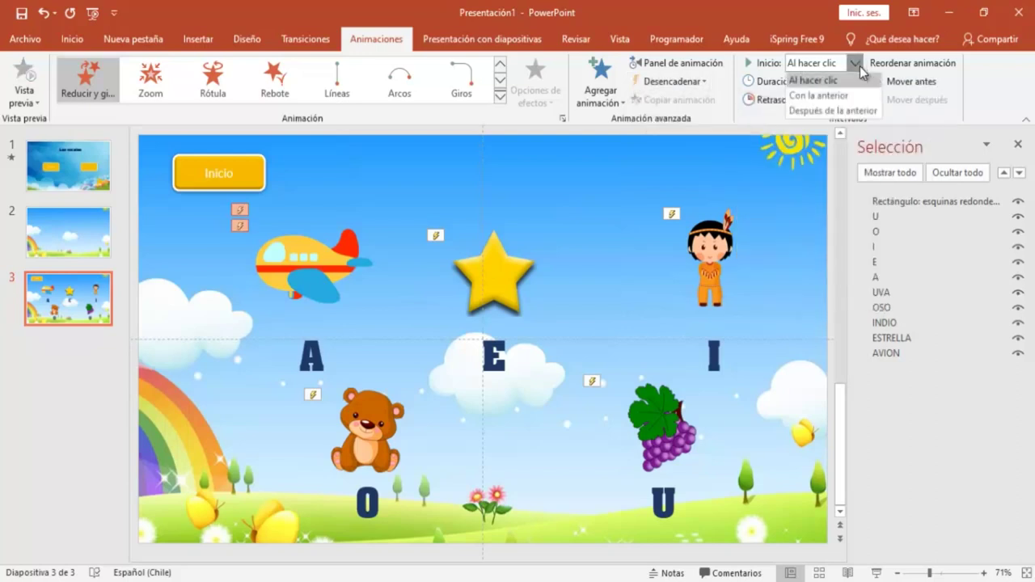
left_click(822, 97)
Run the slide show and click A to check that the airplane appears.
left_click(877, 570)
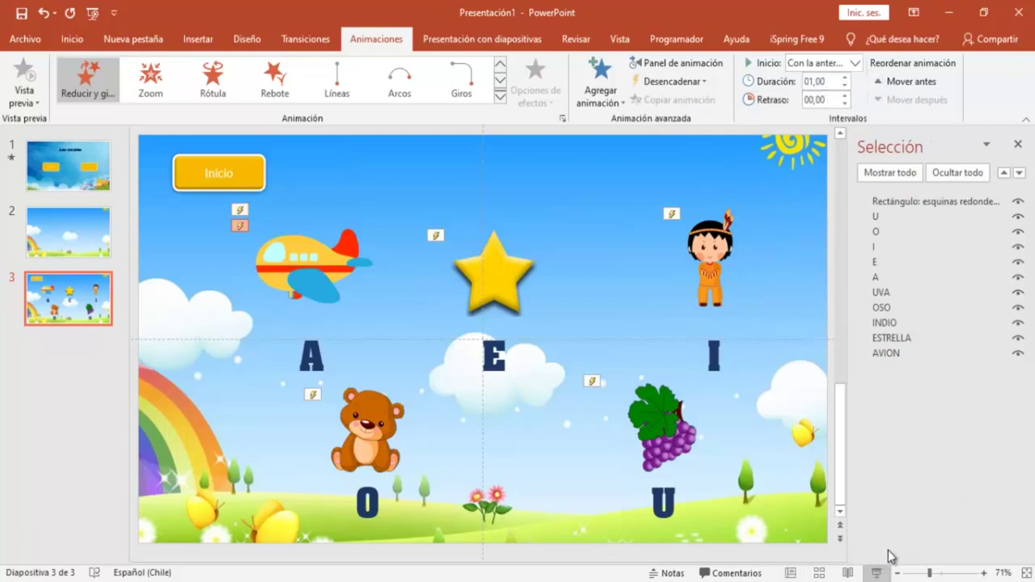
left_click(277, 347)
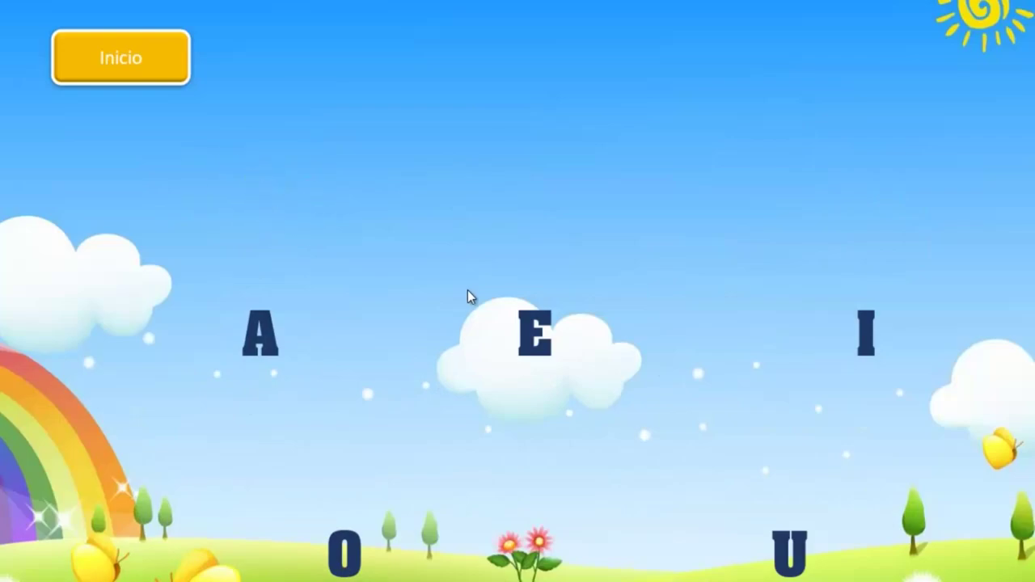
key("Escape")
left_click(495, 280)
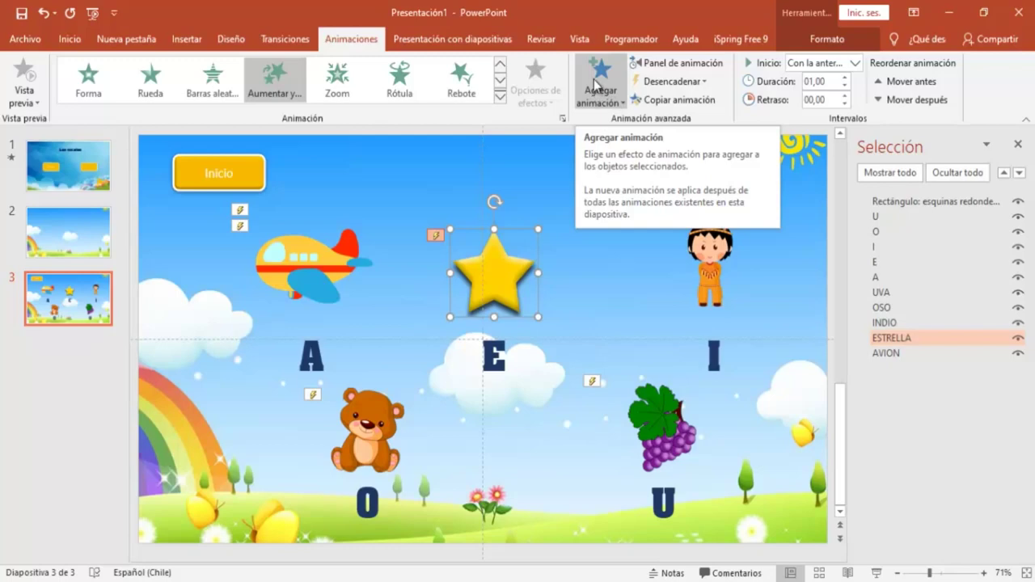
Add a Reducir y girar exit to the star on a click trigger, starting Con la anterior.
left_click(628, 107)
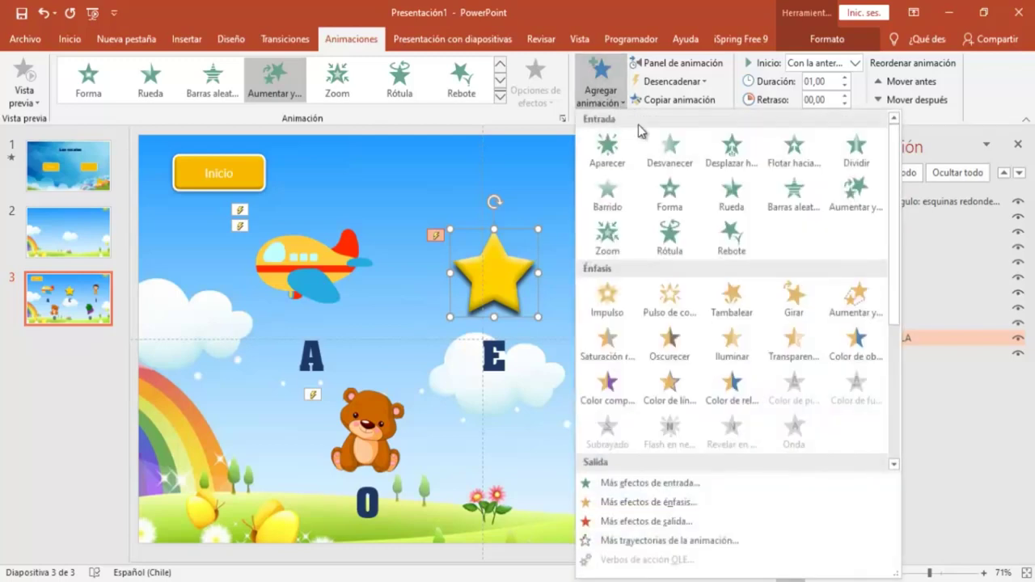
scroll(744, 231, "down", 5)
left_click(856, 301)
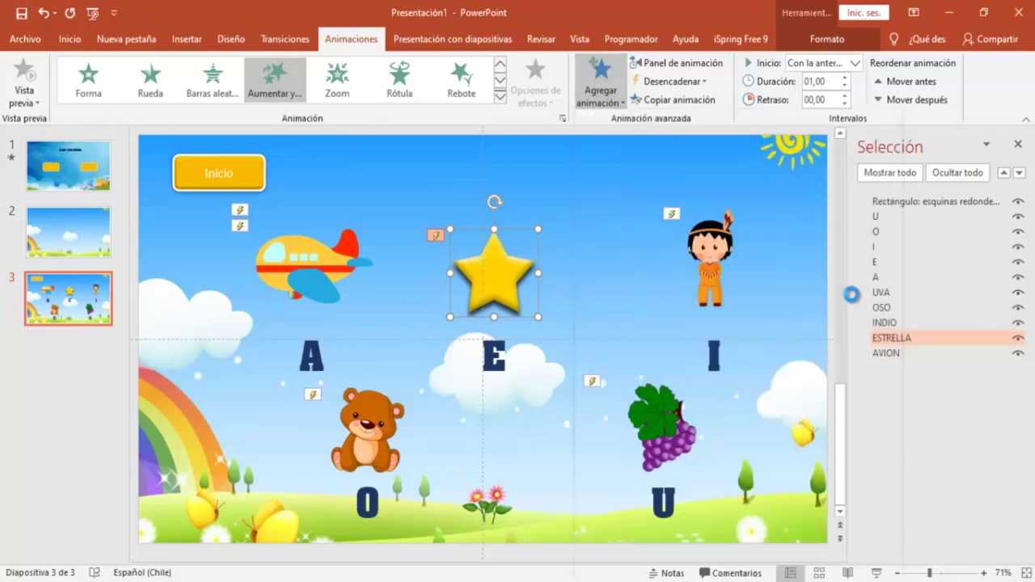
left_click(704, 82)
mouse_move(683, 101)
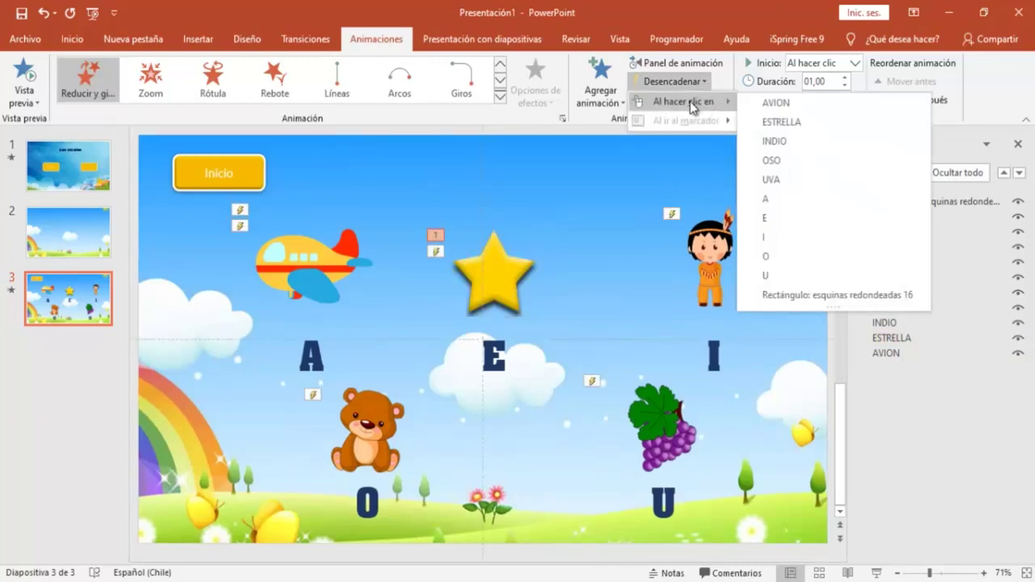
left_click(775, 103)
left_click(854, 63)
left_click(816, 94)
left_click(732, 227)
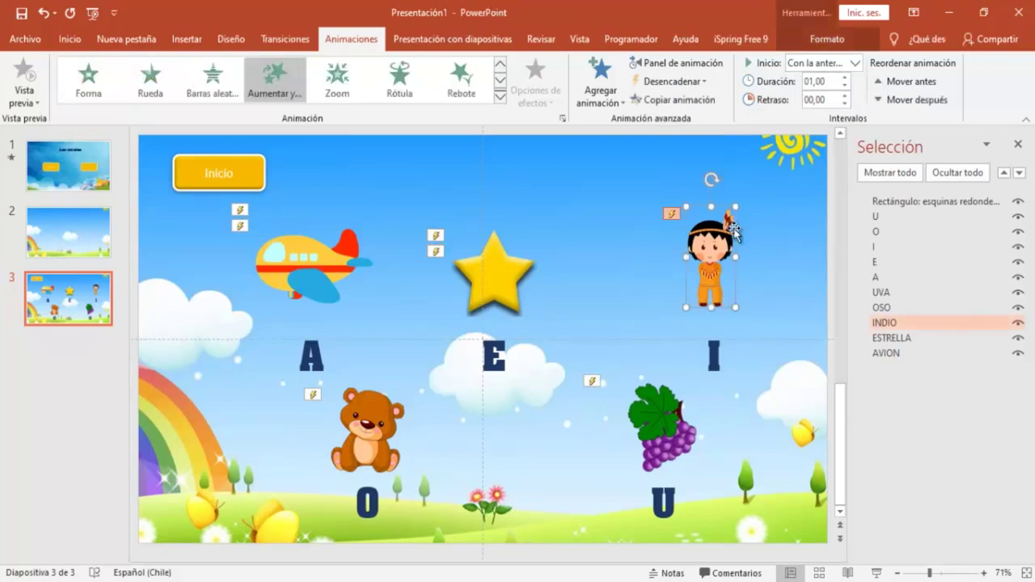
Give the INDIO figure a Reducir y girar exit triggered by clicking INDIO itself.
left_click(598, 105)
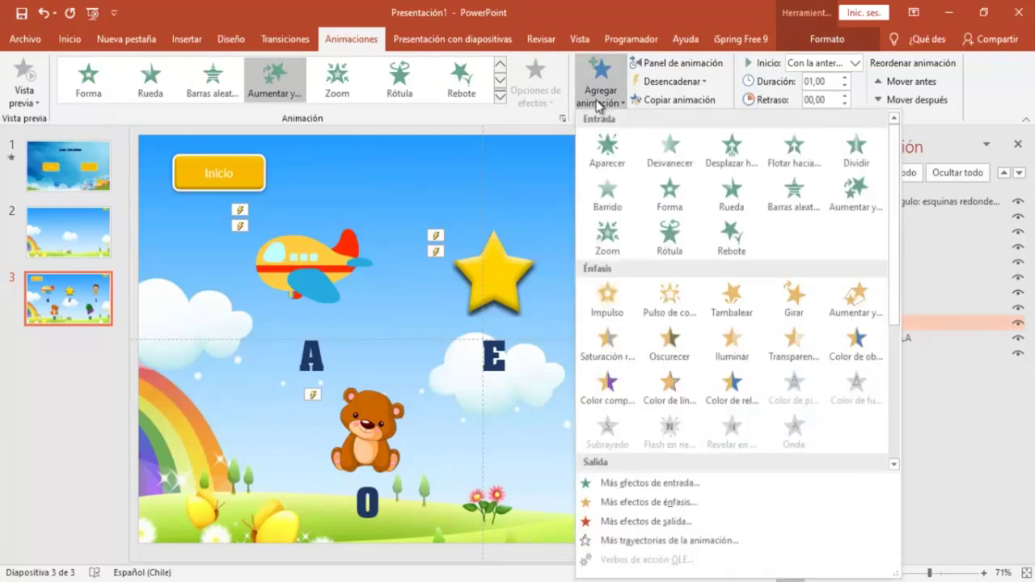
scroll(703, 201, "down", 3)
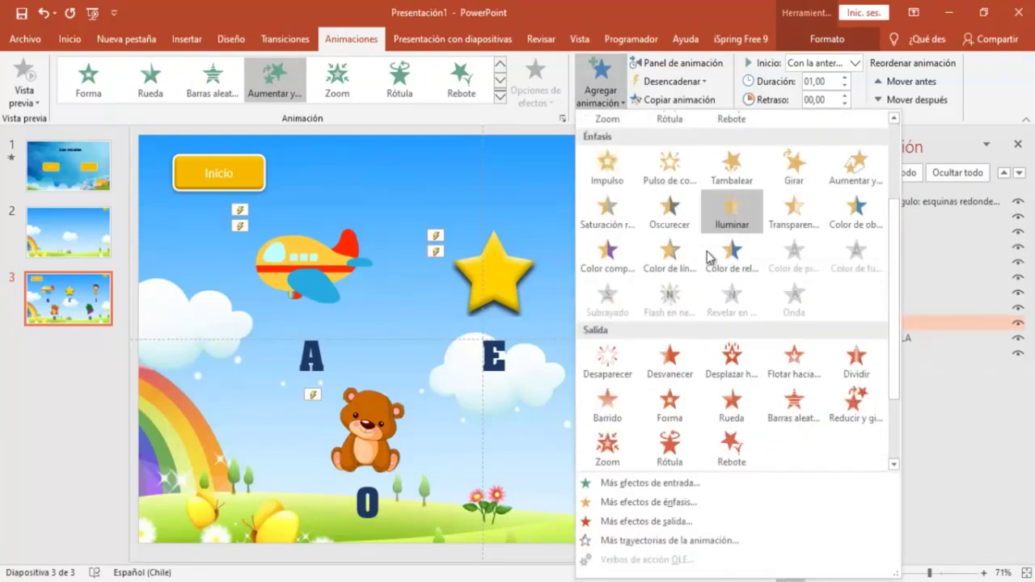
left_click(853, 405)
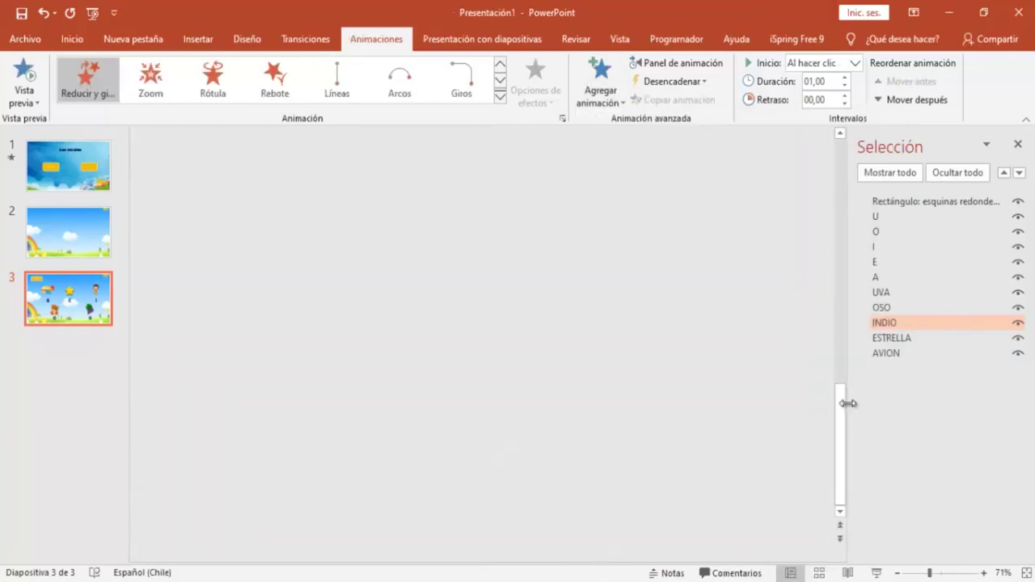
left_click(701, 83)
mouse_move(683, 101)
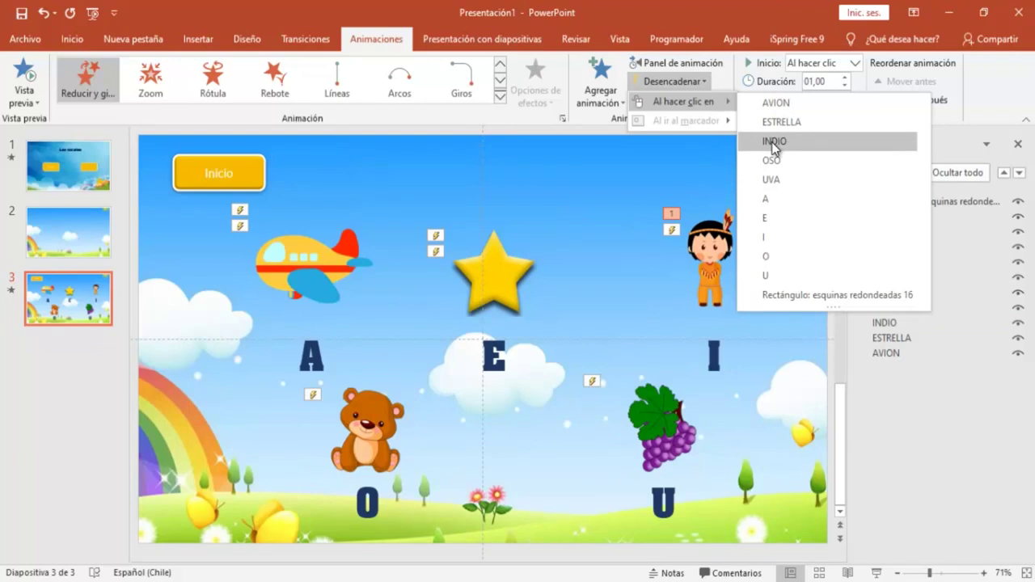
left_click(773, 142)
Start INDIO's exit Con la anterior and preview it in the slide show.
left_click(854, 63)
left_click(841, 101)
left_click(875, 572)
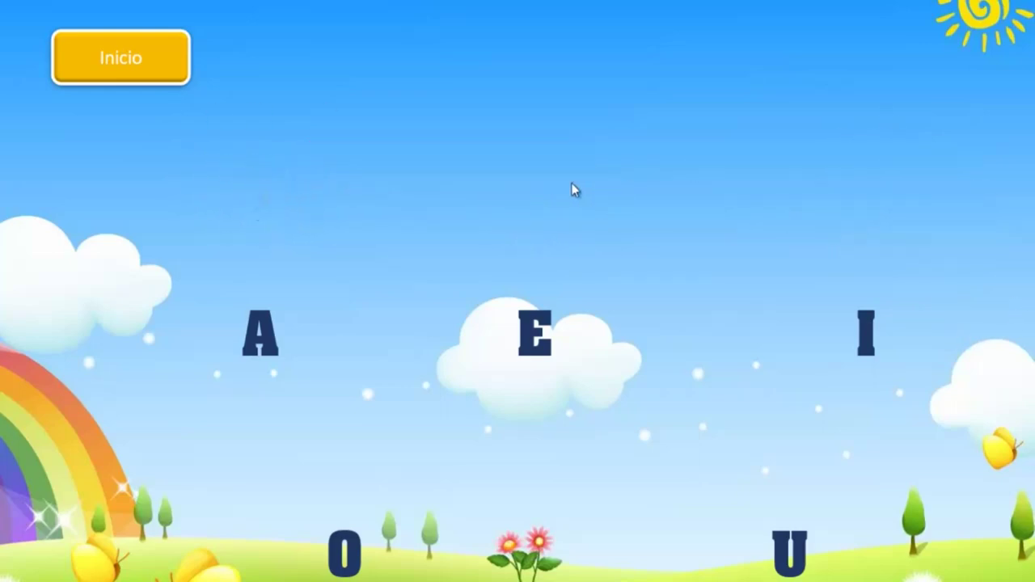
key("Escape")
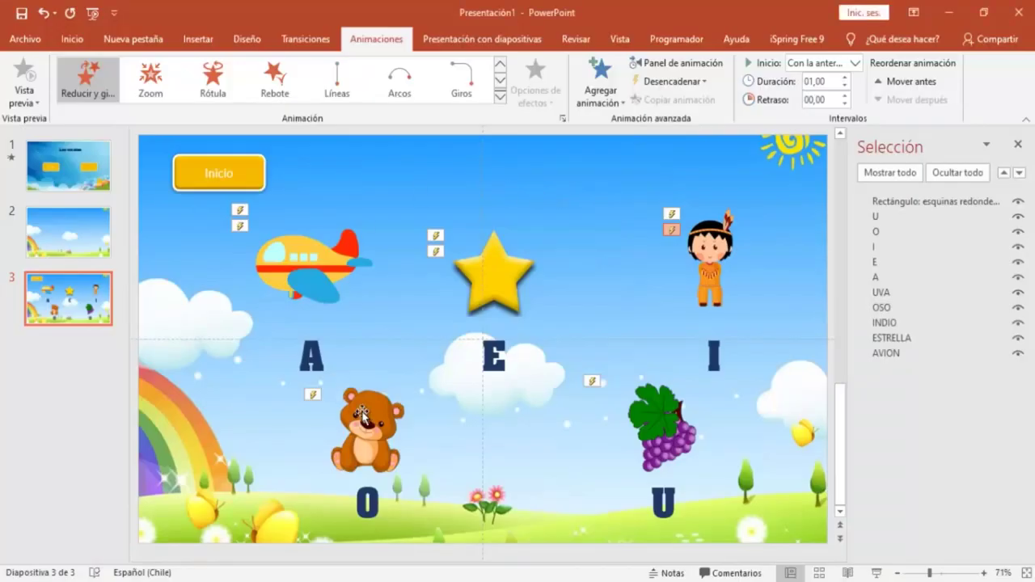
Give the bear above O a Reducir y girar exit triggered by clicking its chosen object.
left_click(364, 414)
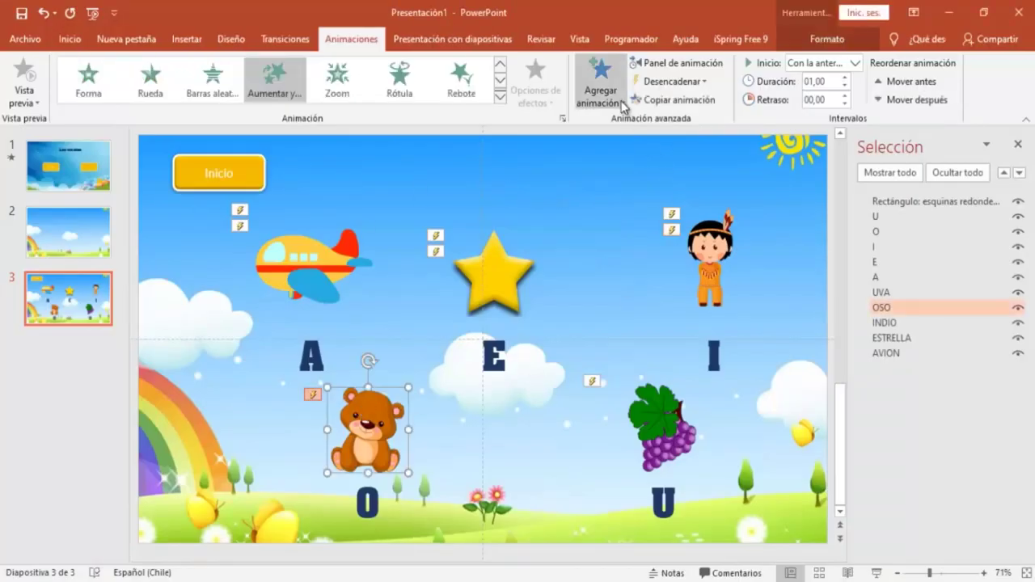
left_click(622, 103)
scroll(778, 263, "down", 3)
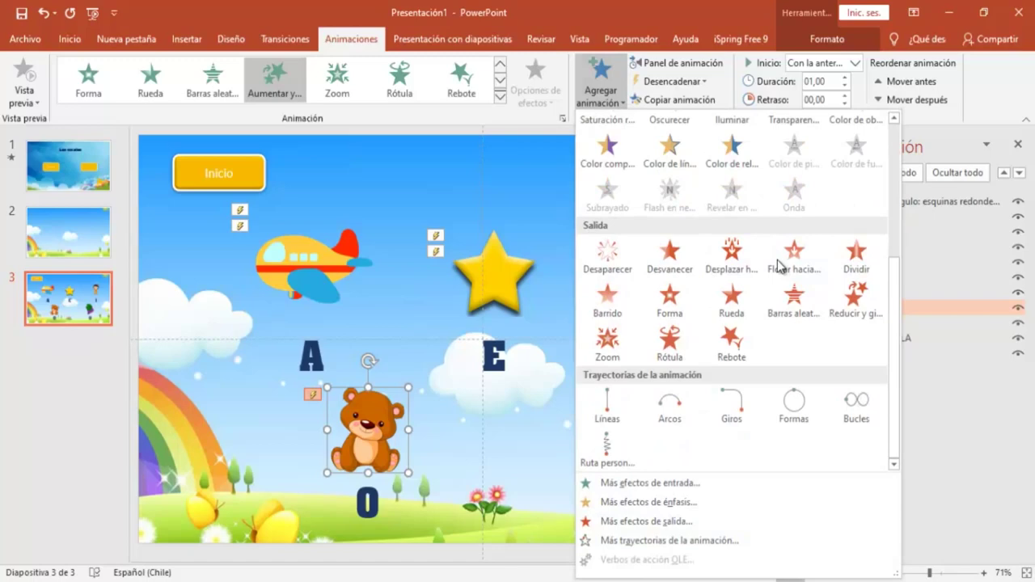
left_click(854, 307)
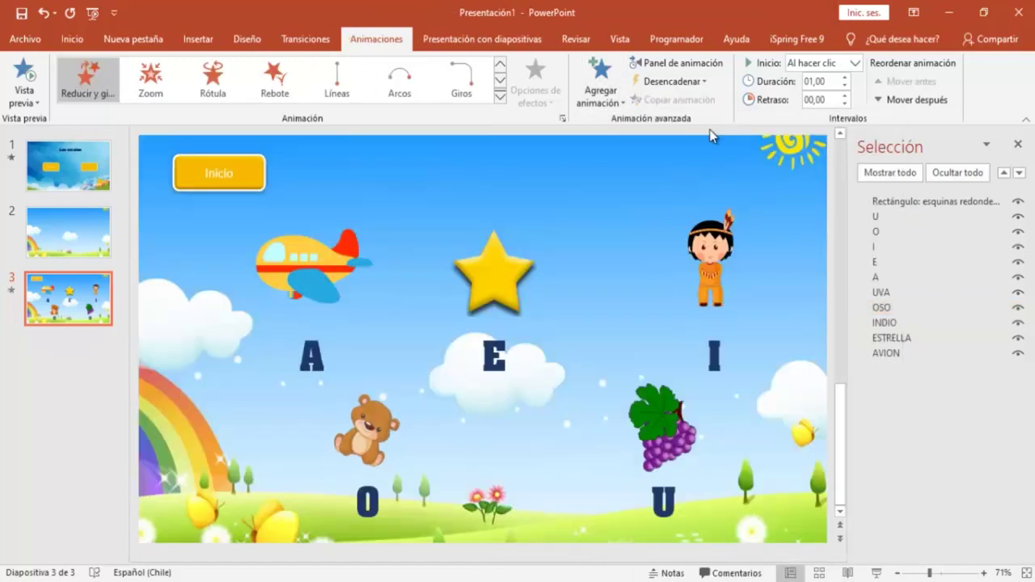
left_click(702, 82)
mouse_move(684, 101)
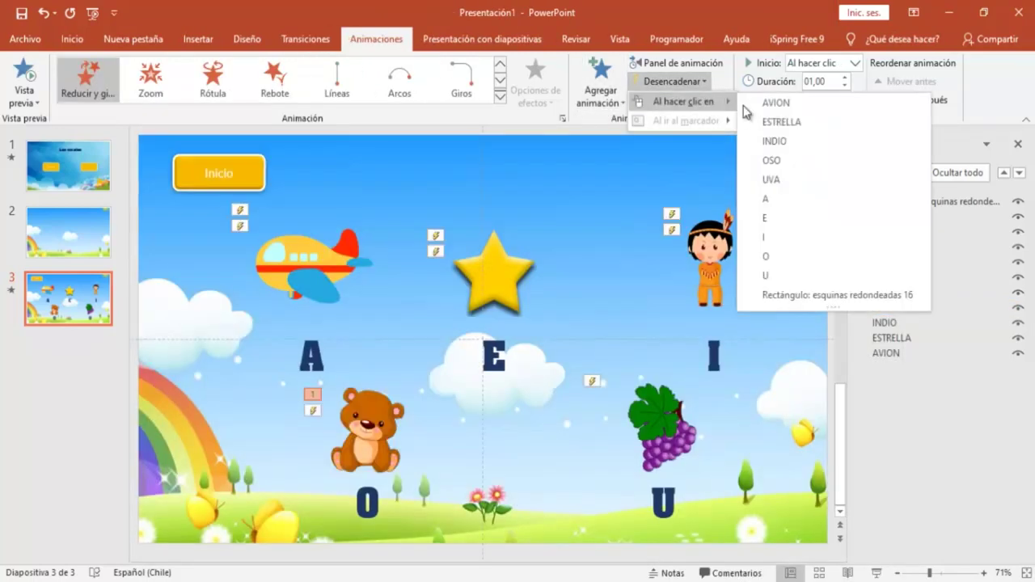
left_click(773, 143)
Start the bear's exit Con la anterior and give the grapes a Reducir y girar exit.
left_click(855, 68)
left_click(825, 95)
left_click(668, 418)
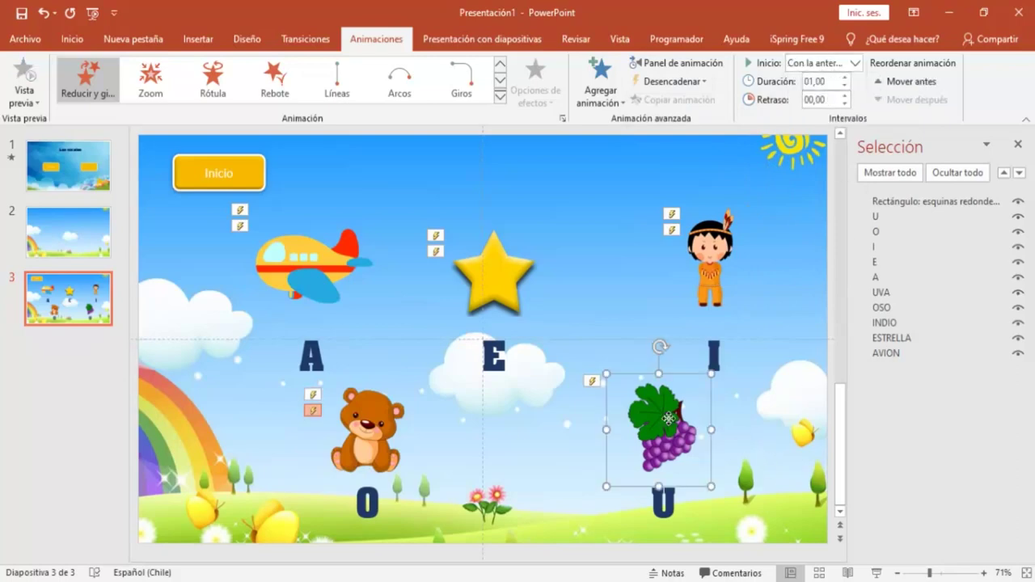
left_click(600, 90)
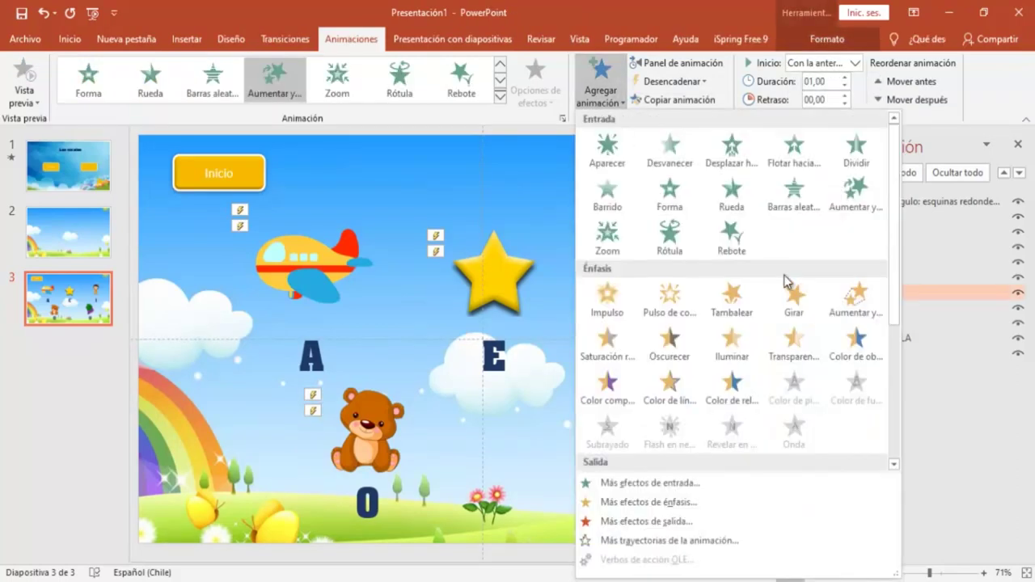
scroll(784, 280, "down", 3)
scroll(784, 281, "down", 3)
left_click(858, 314)
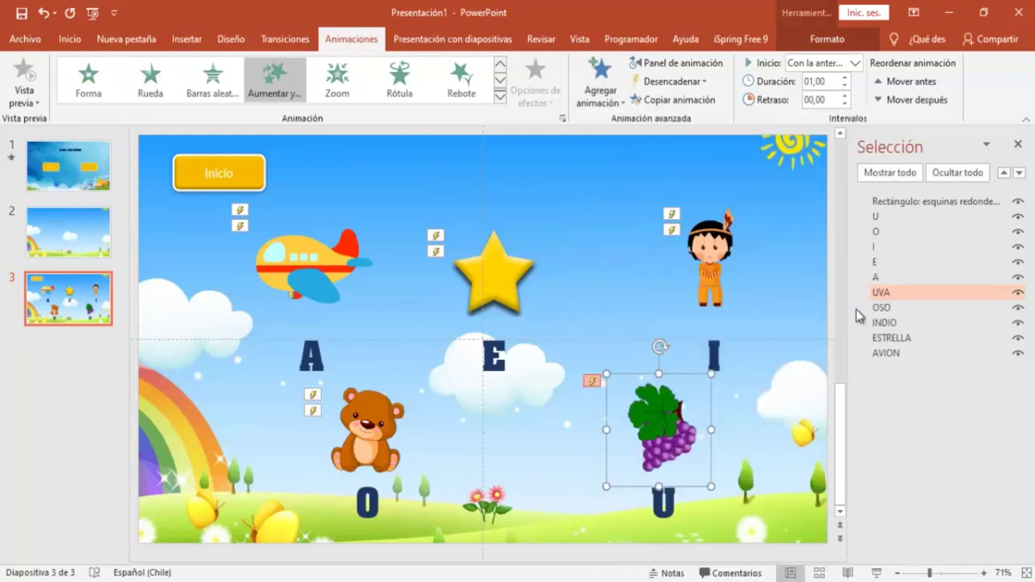
Make clicking UVA trigger the grapes' exit, starting Con la anterior, then run the show.
left_click(704, 81)
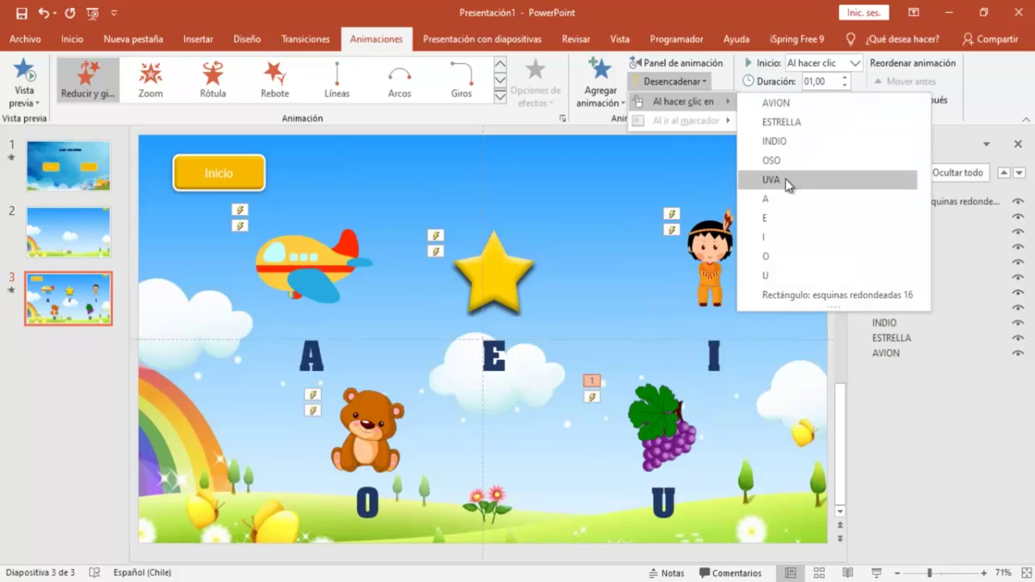
left_click(785, 179)
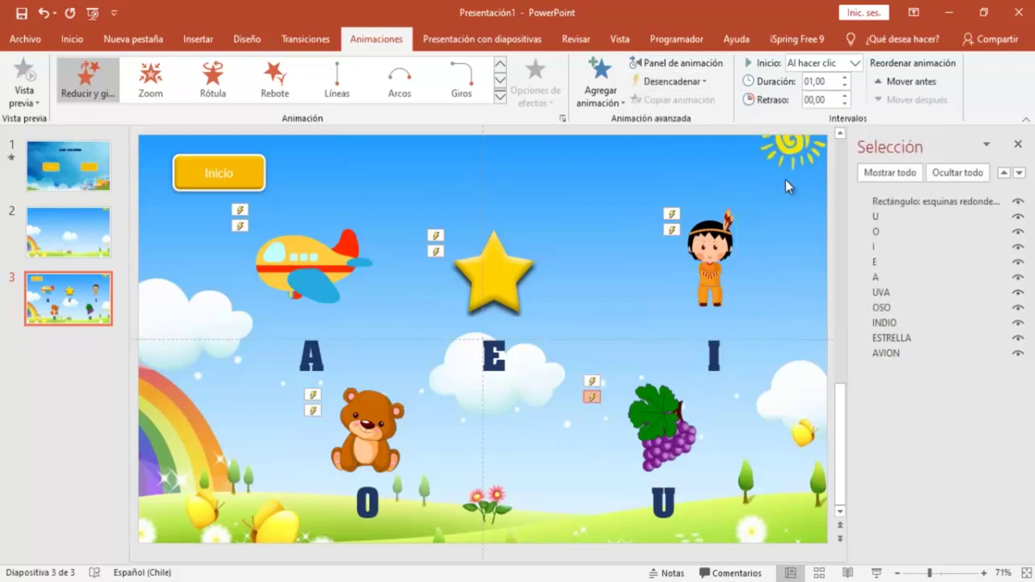
left_click(854, 65)
left_click(813, 94)
left_click(877, 572)
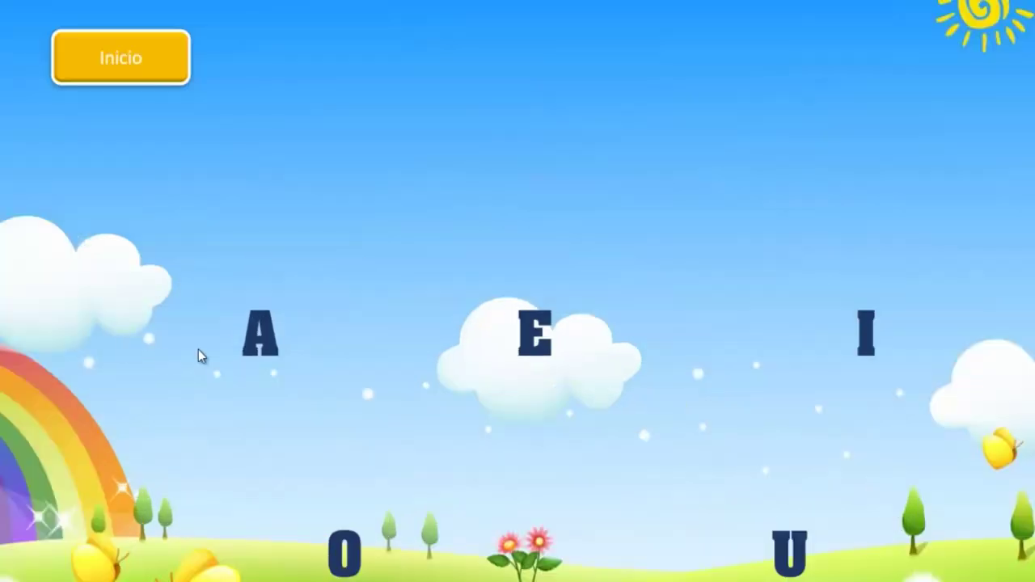
Click E, I and U to reveal the star, INDIO figure and grapes, then reopen the vowels slide.
left_click(520, 338)
left_click(869, 343)
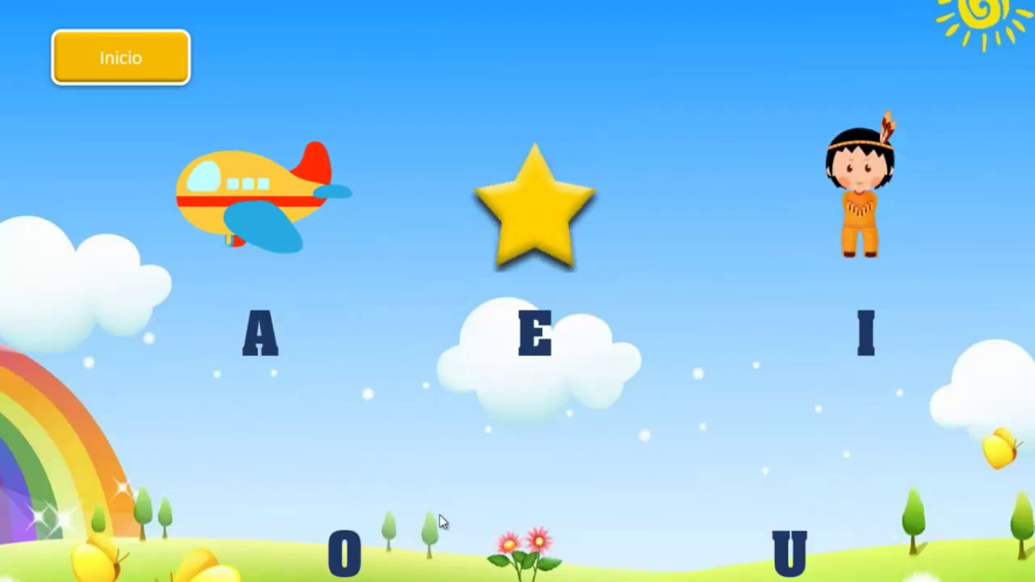
left_click(783, 539)
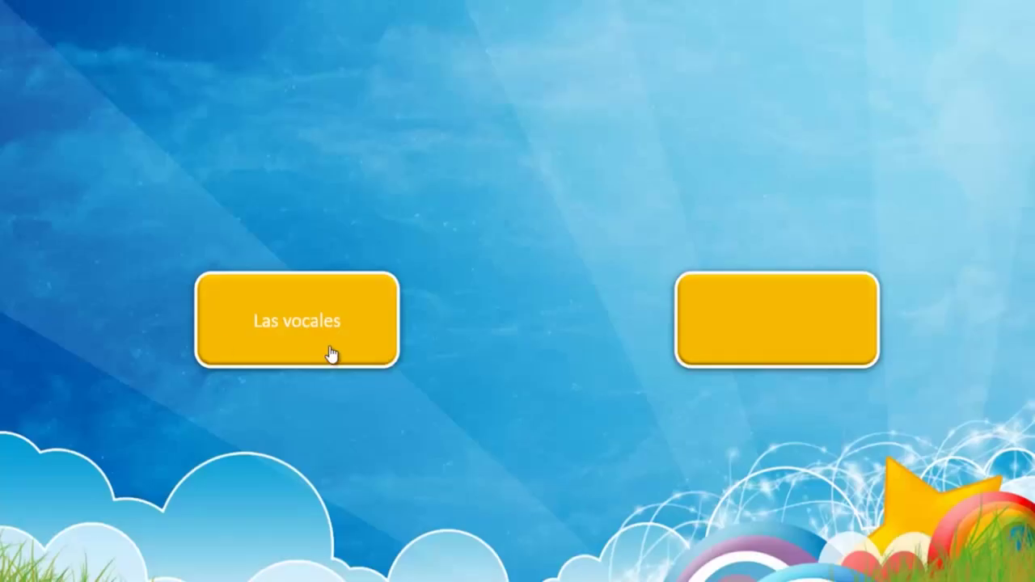
left_click(330, 354)
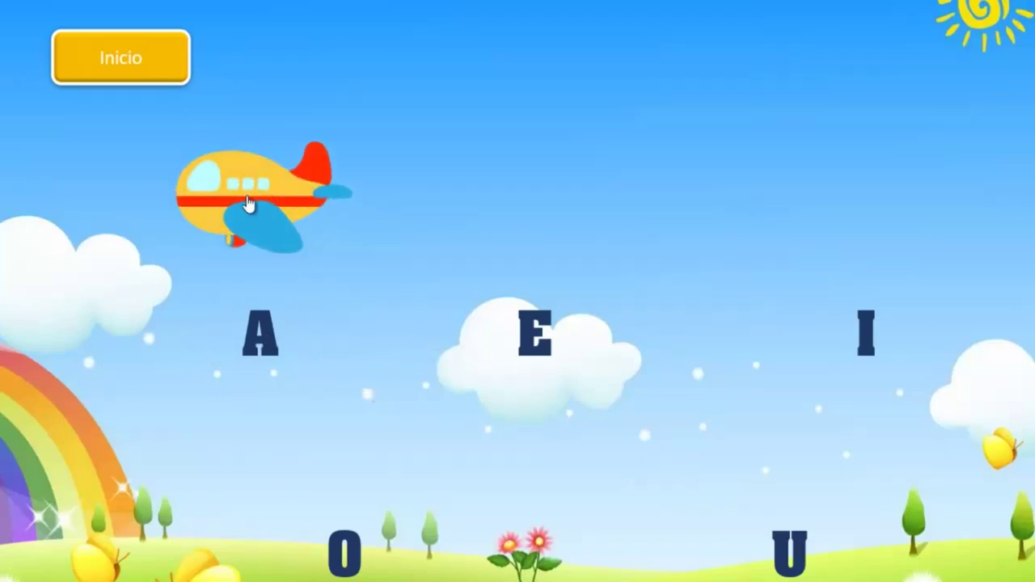
Test the airplane and star, return via Las vocales, reveal the bear at O, and exit.
left_click(249, 204)
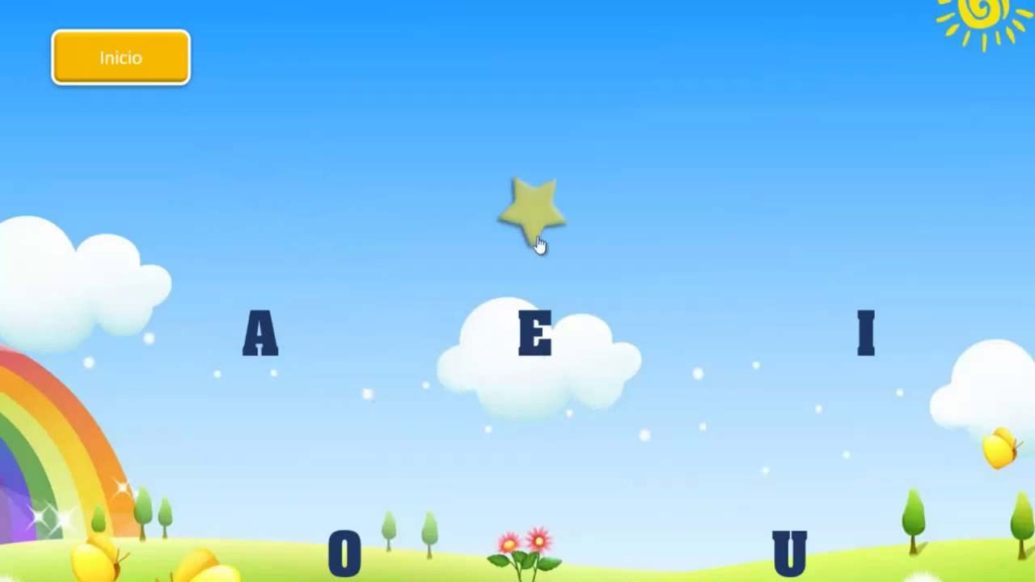
left_click(534, 234)
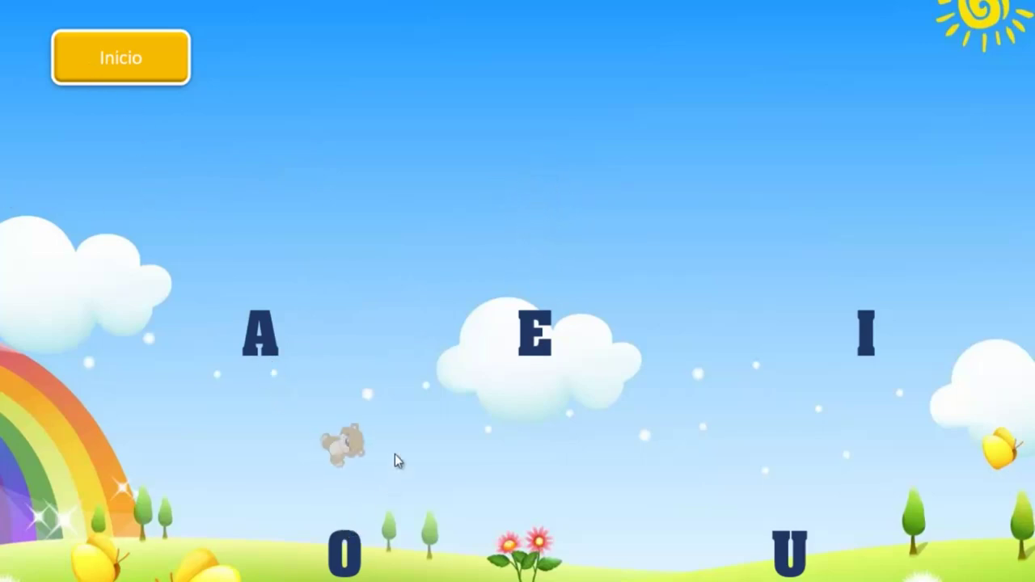
left_click(101, 62)
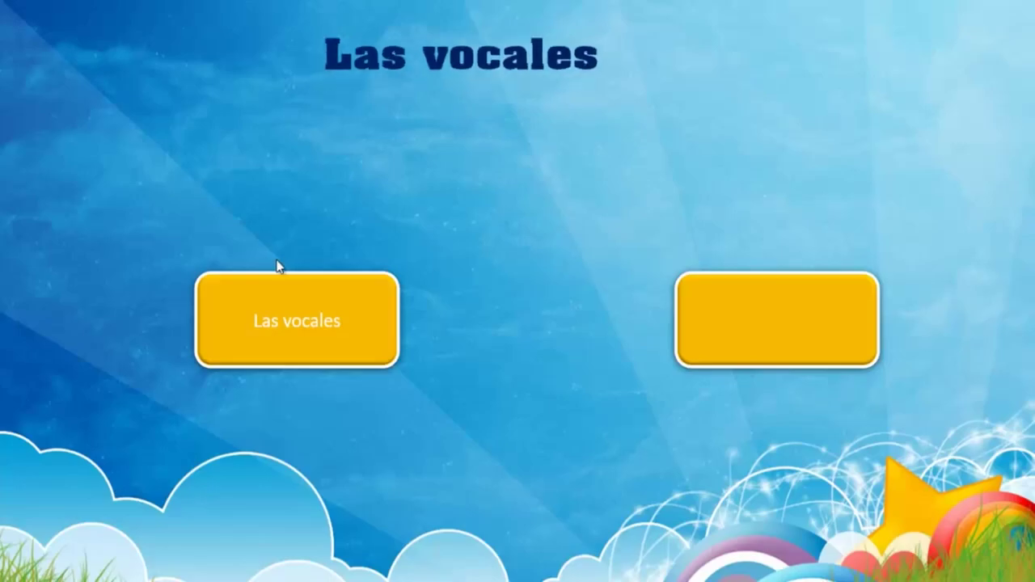
left_click(284, 327)
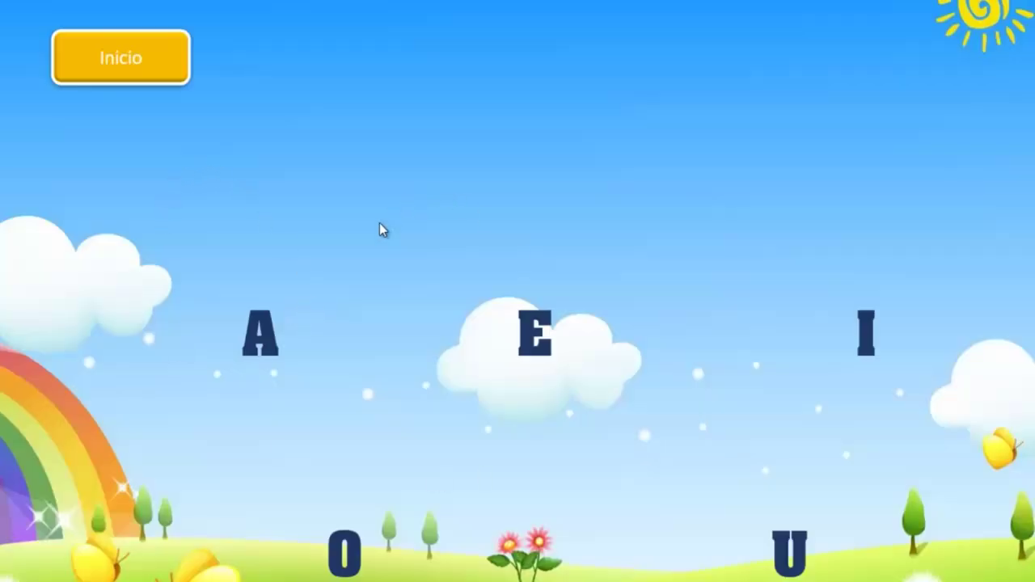
left_click(370, 547)
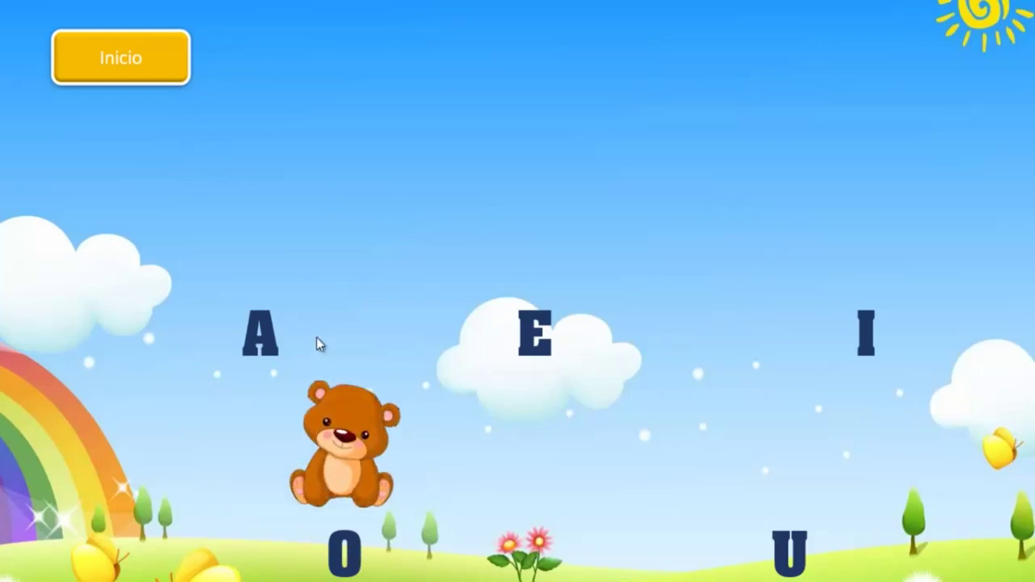
key("Escape")
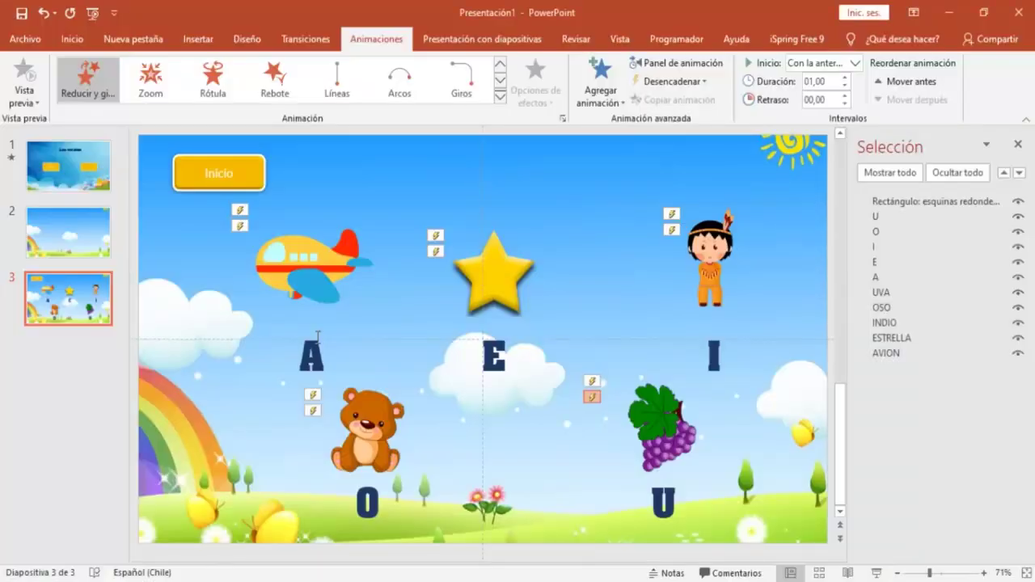
Verify the title slide's Las vocales link goes to slide 2, then show slide 2's transitions.
left_click(68, 232)
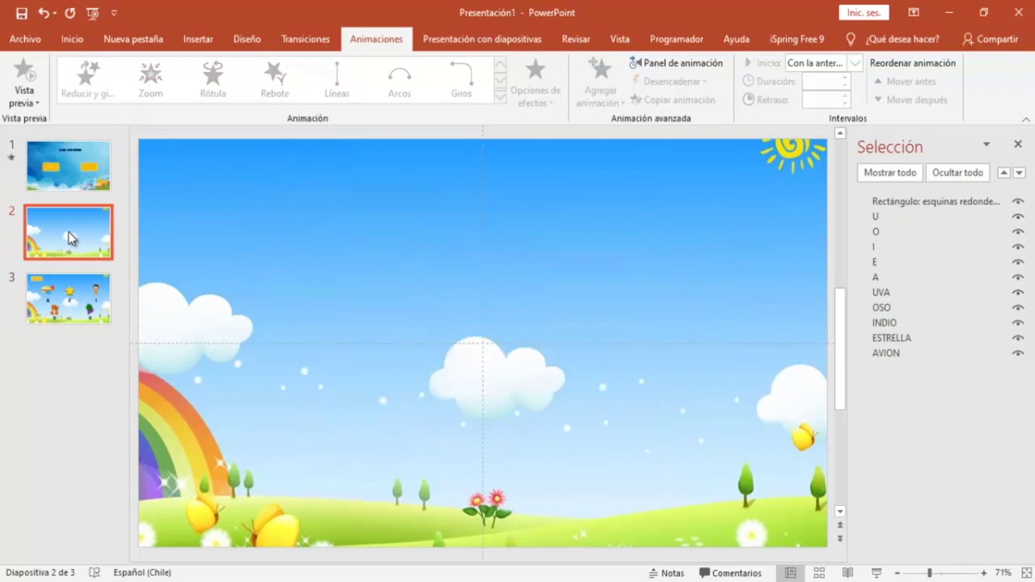
left_click(59, 180)
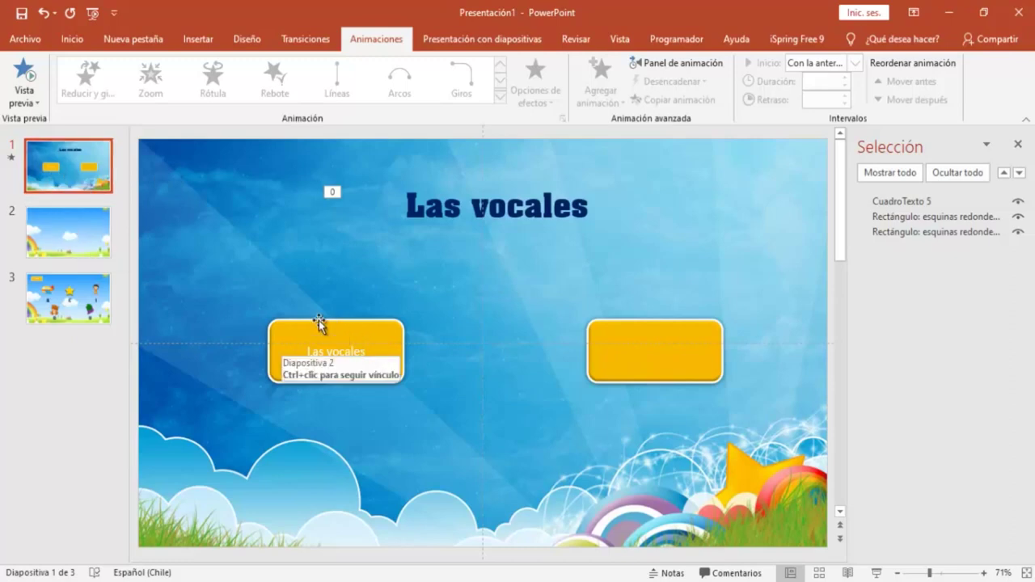
left_click(53, 237)
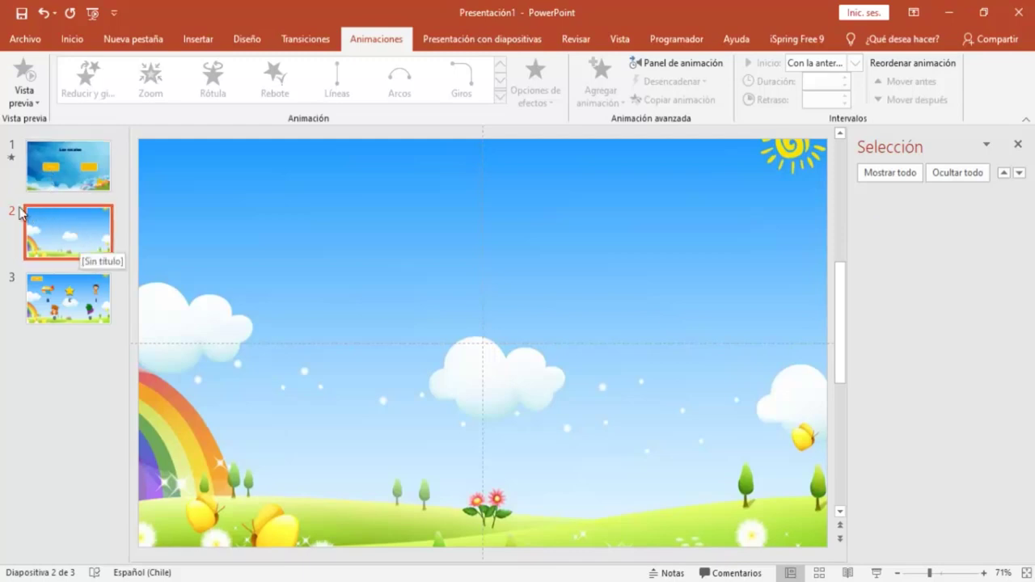
left_click(308, 40)
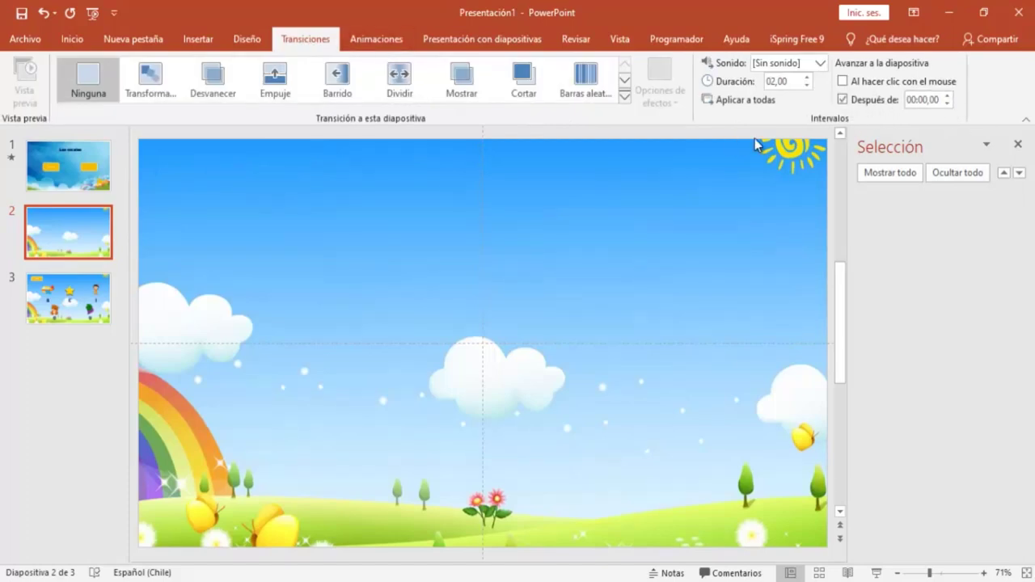
Confirm slide 3 advances on mouse click, then return to the title slide.
left_click(65, 296)
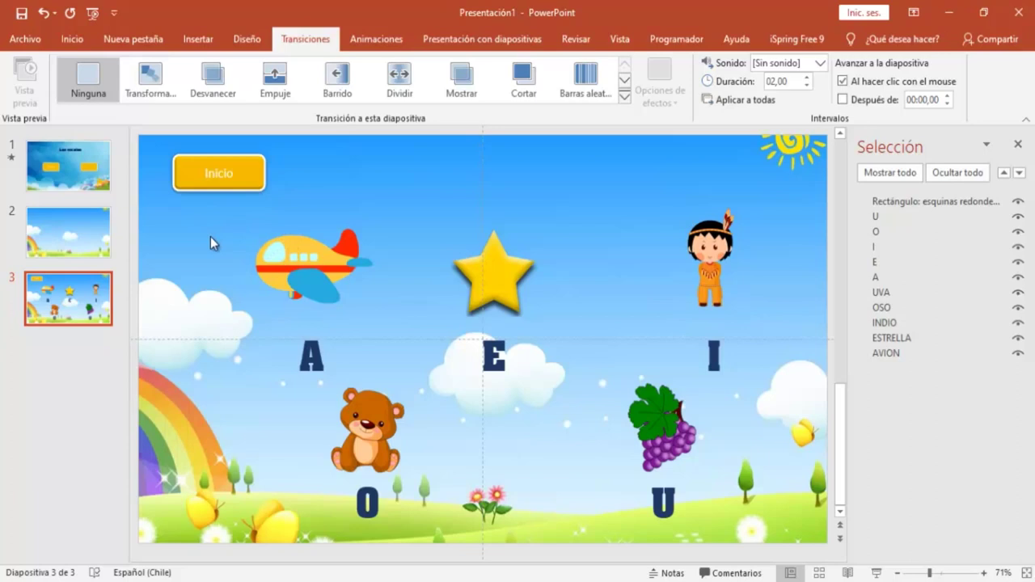
left_click(69, 165)
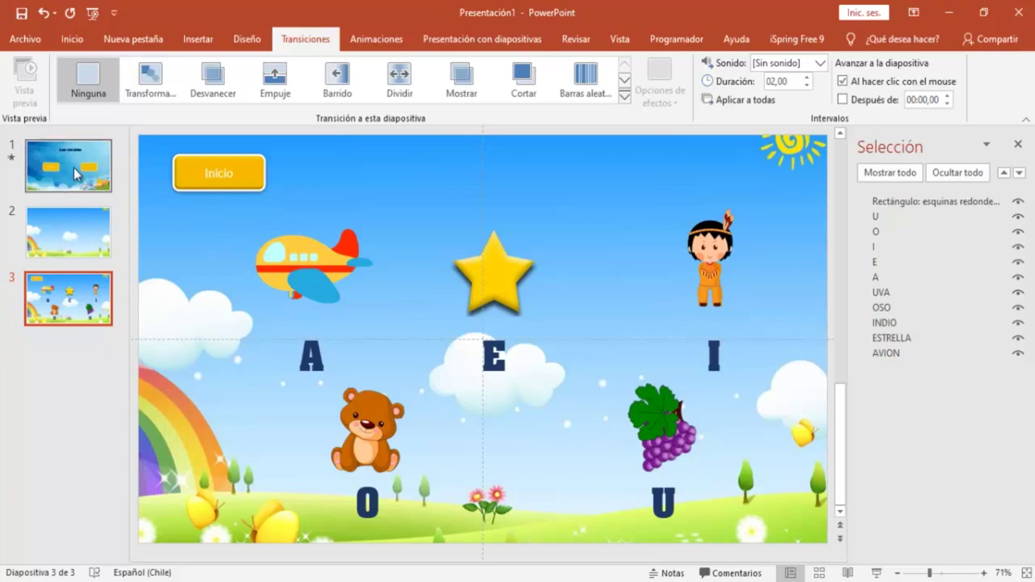
Start the show from the title slide and test the Las vocales link and Inicio return.
left_click(876, 572)
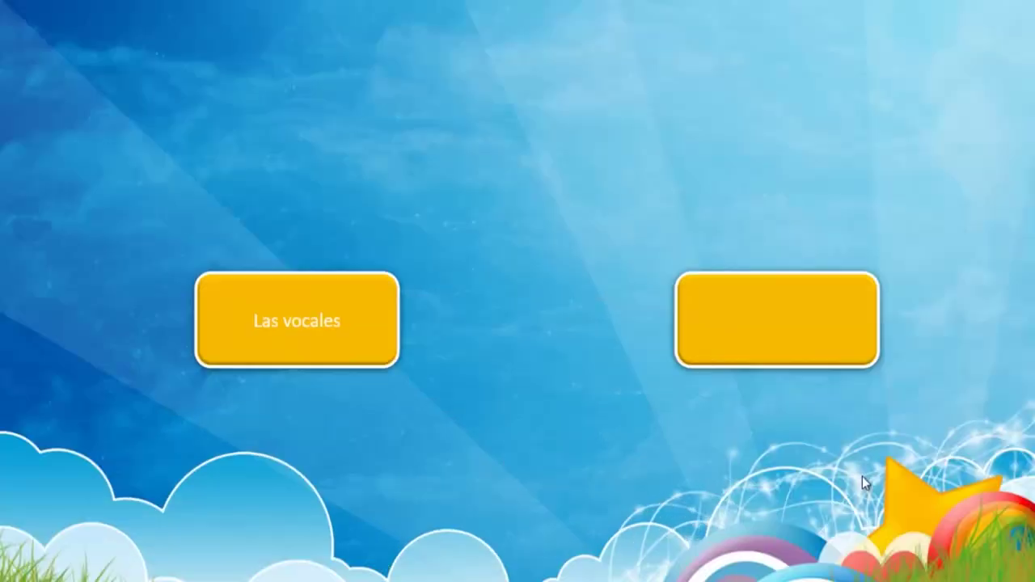
left_click(321, 338)
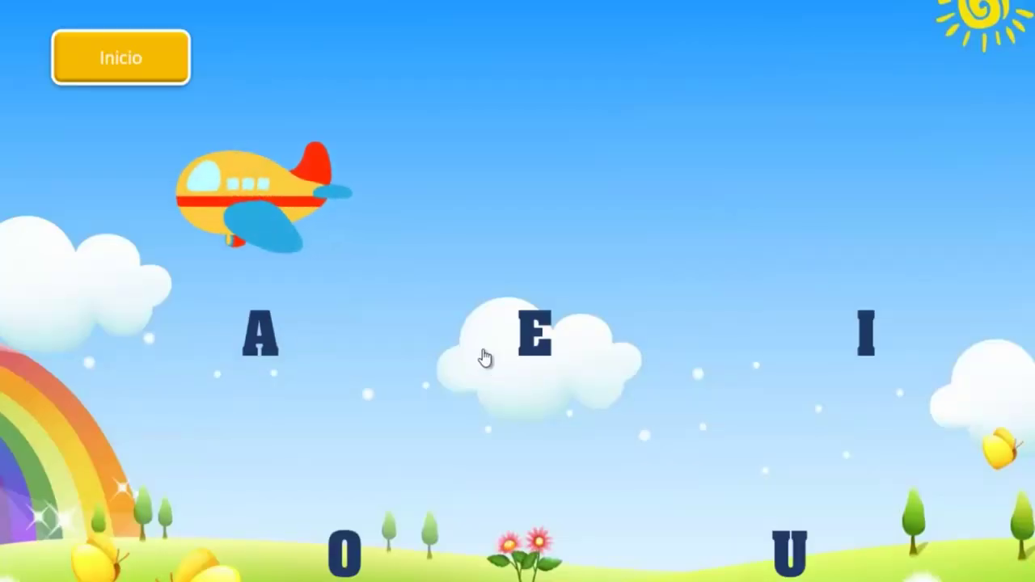
left_click(104, 58)
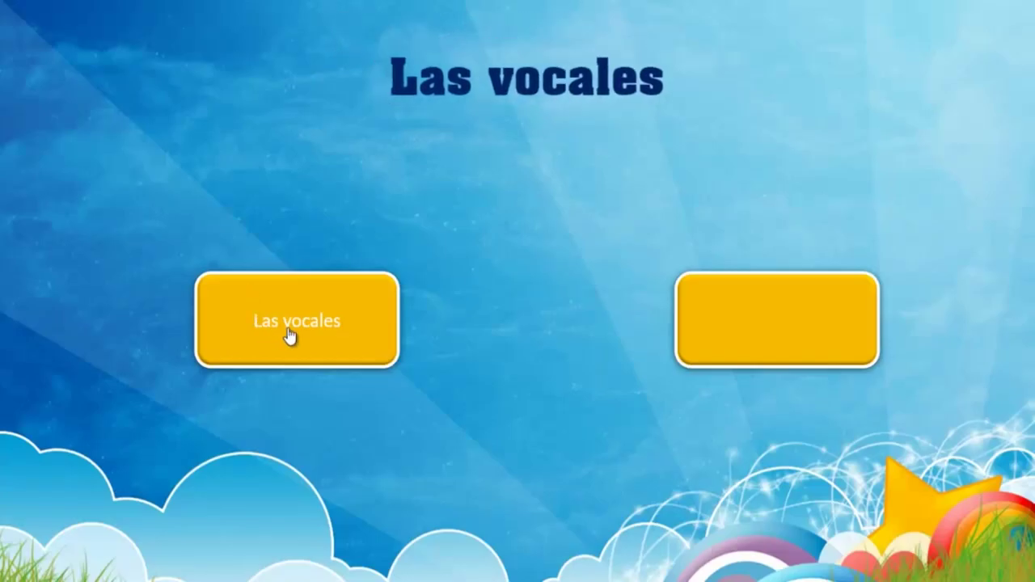
left_click(289, 332)
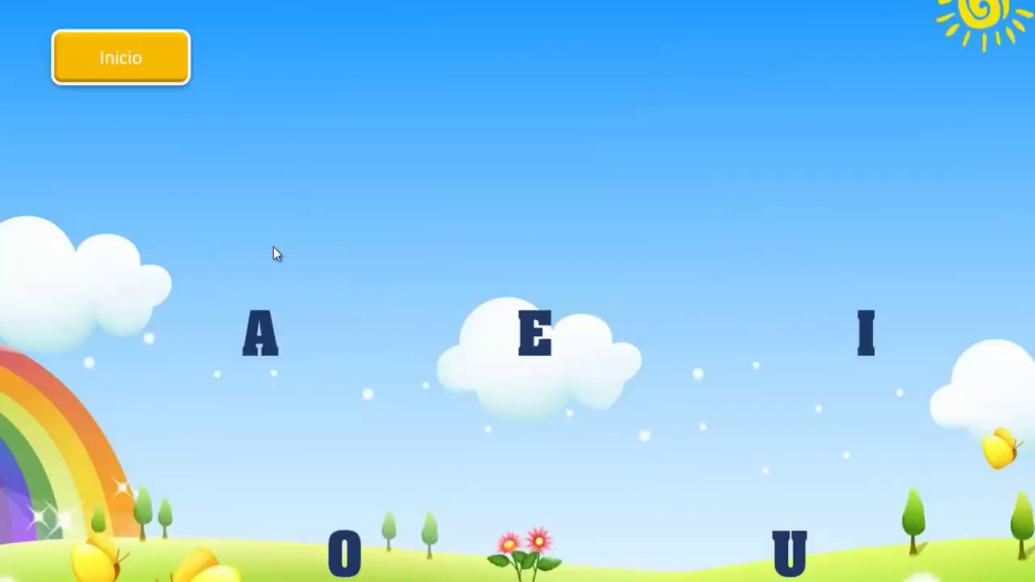
Click A, E, I, O, U to reveal the airplane, star, child, teddy bear and grapes.
left_click(267, 324)
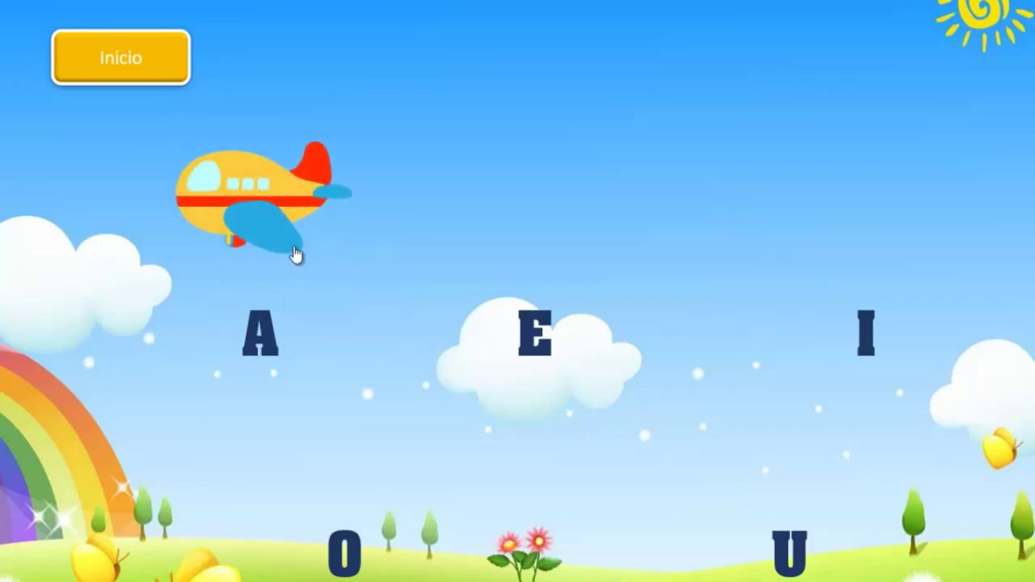
left_click(543, 329)
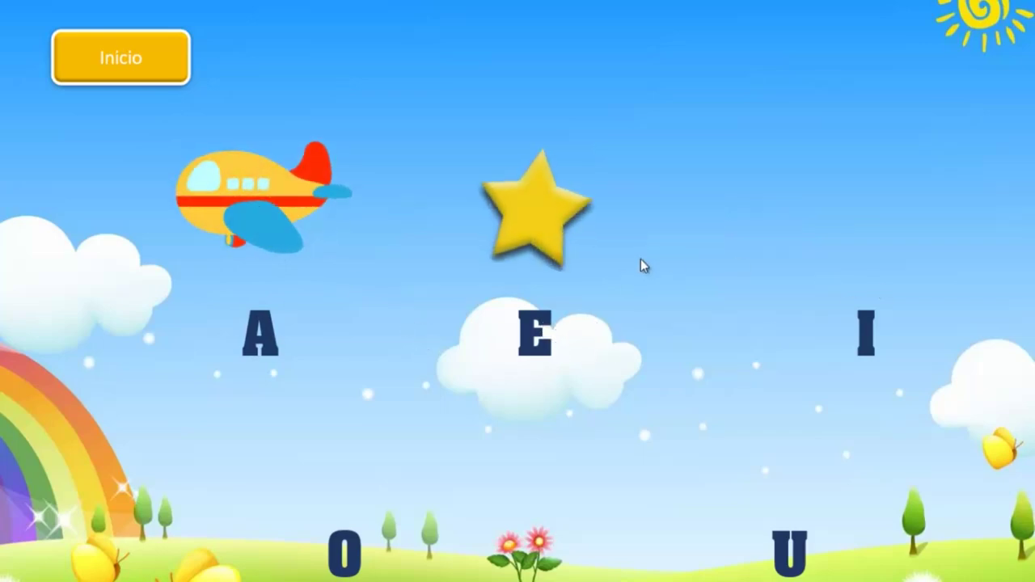
left_click(871, 328)
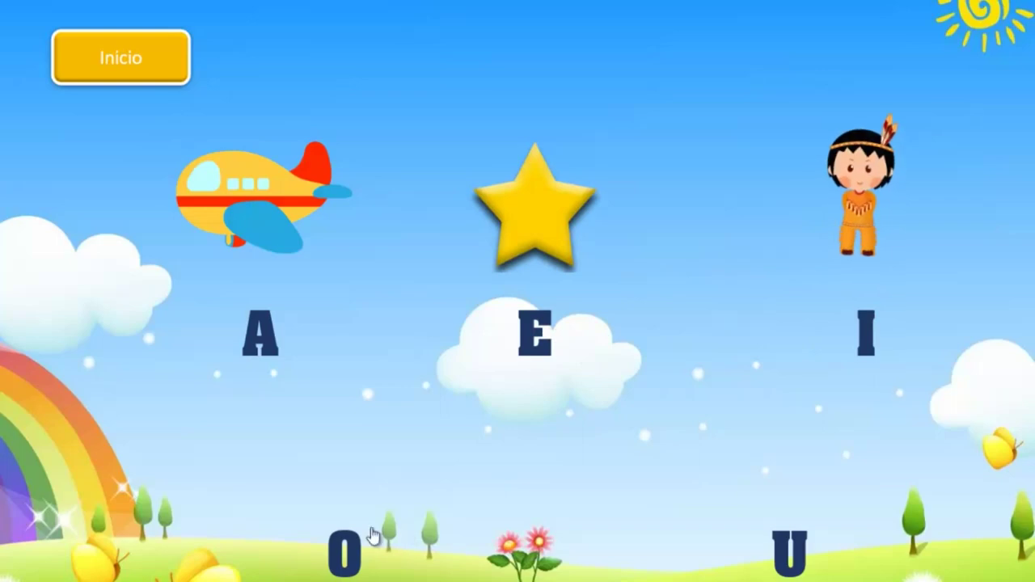
left_click(348, 547)
left_click(784, 552)
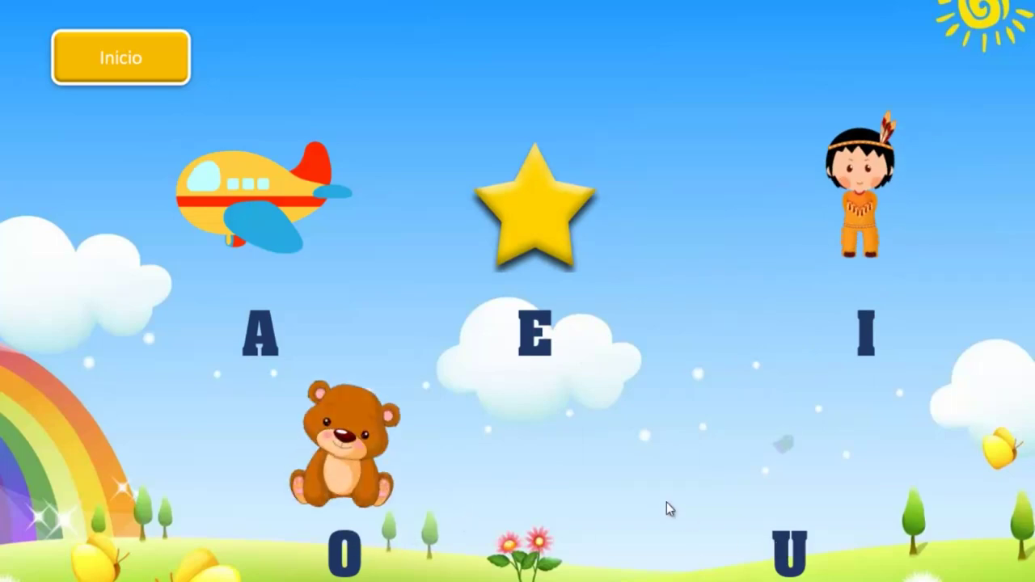
Return to the menu, reopen the vowels slide, reveal the airplane again, then end the show.
left_click(92, 72)
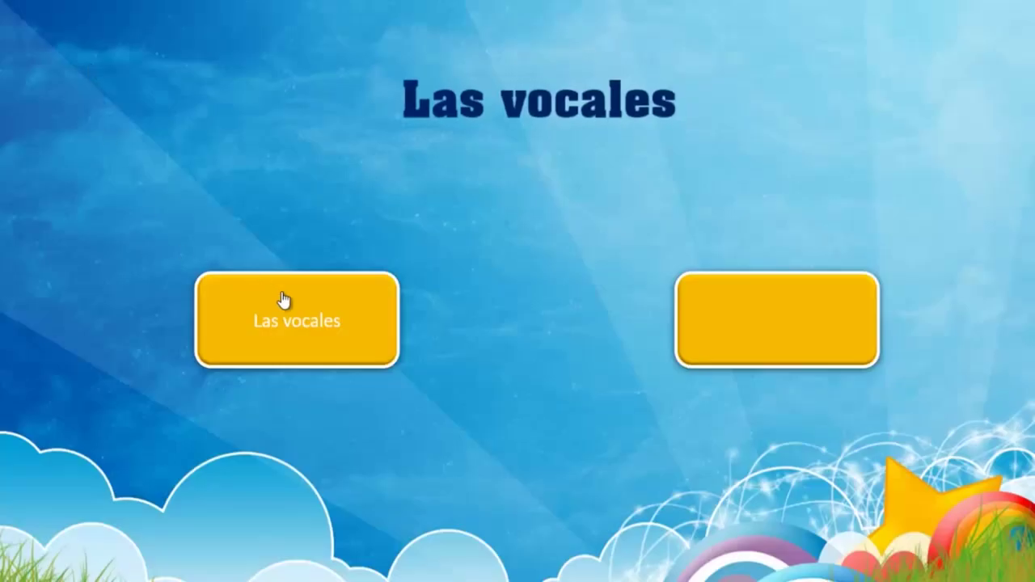
left_click(310, 322)
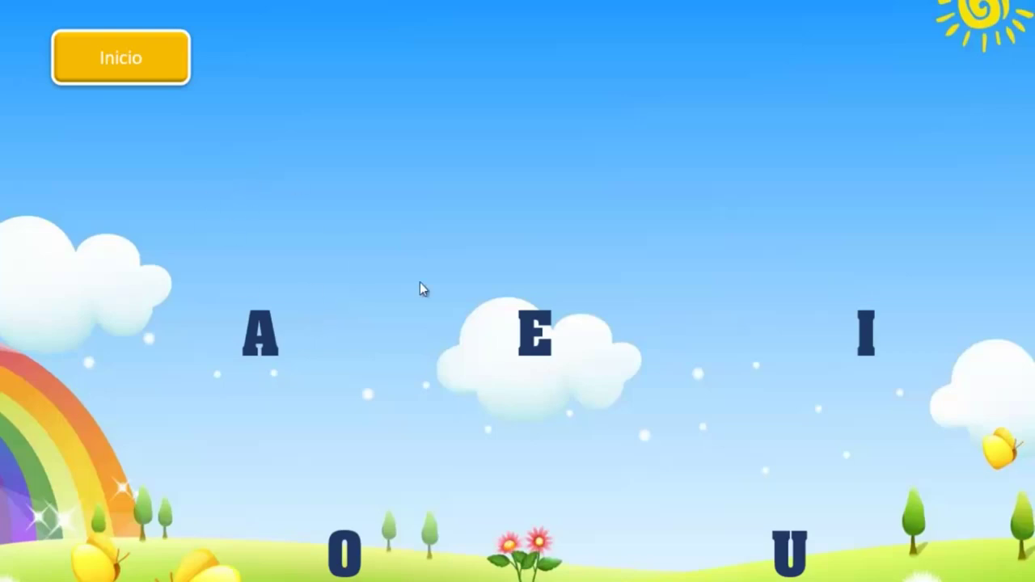
left_click(260, 335)
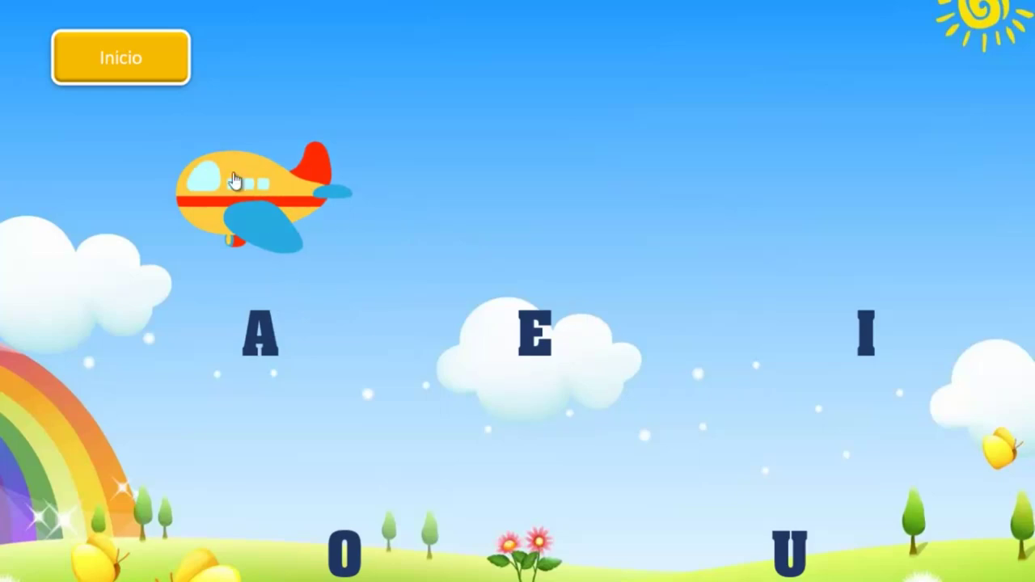
left_click(109, 65)
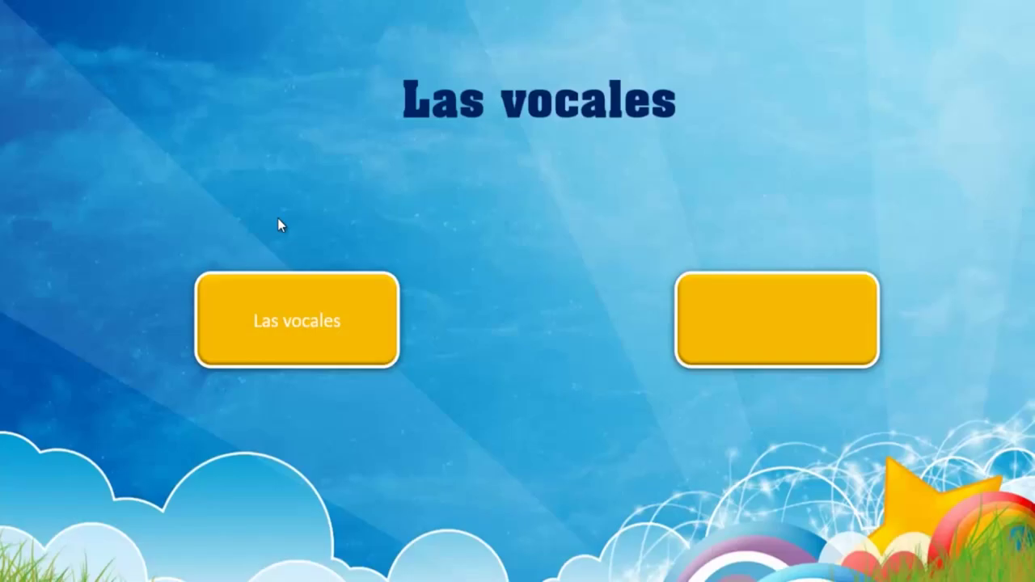
key("Escape")
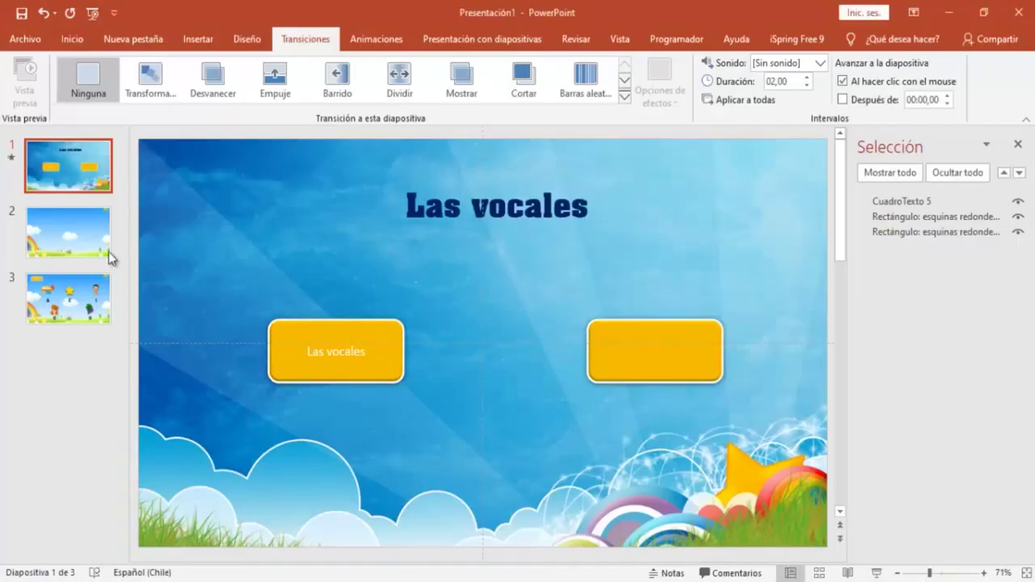